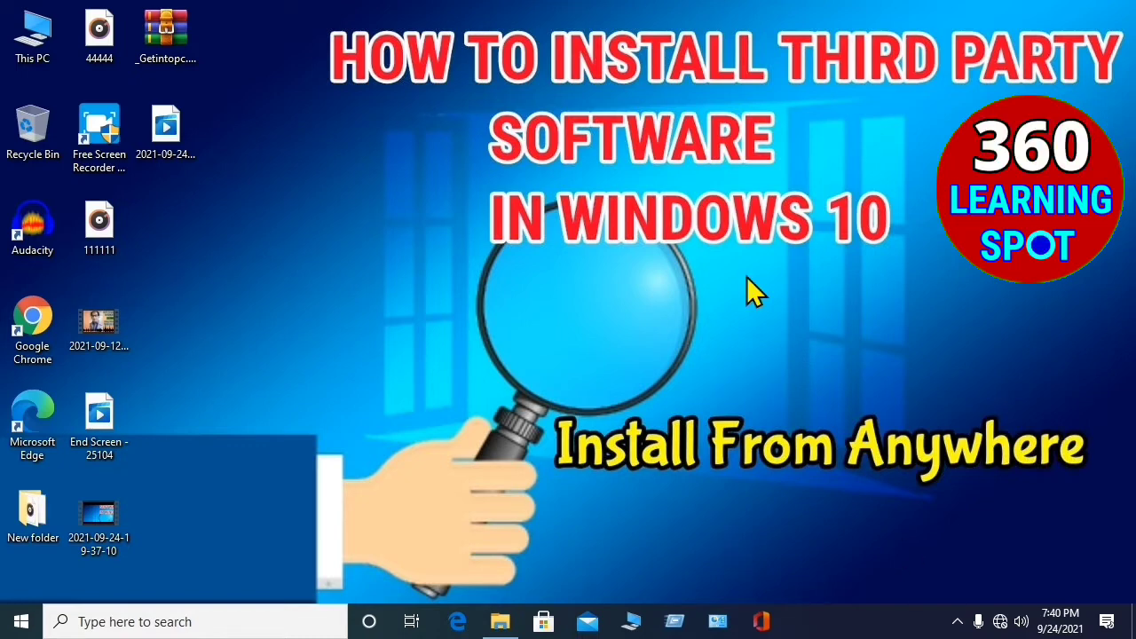
Check the Wi-Fi connection status, leaving the network settings unchanged.
click(1001, 622)
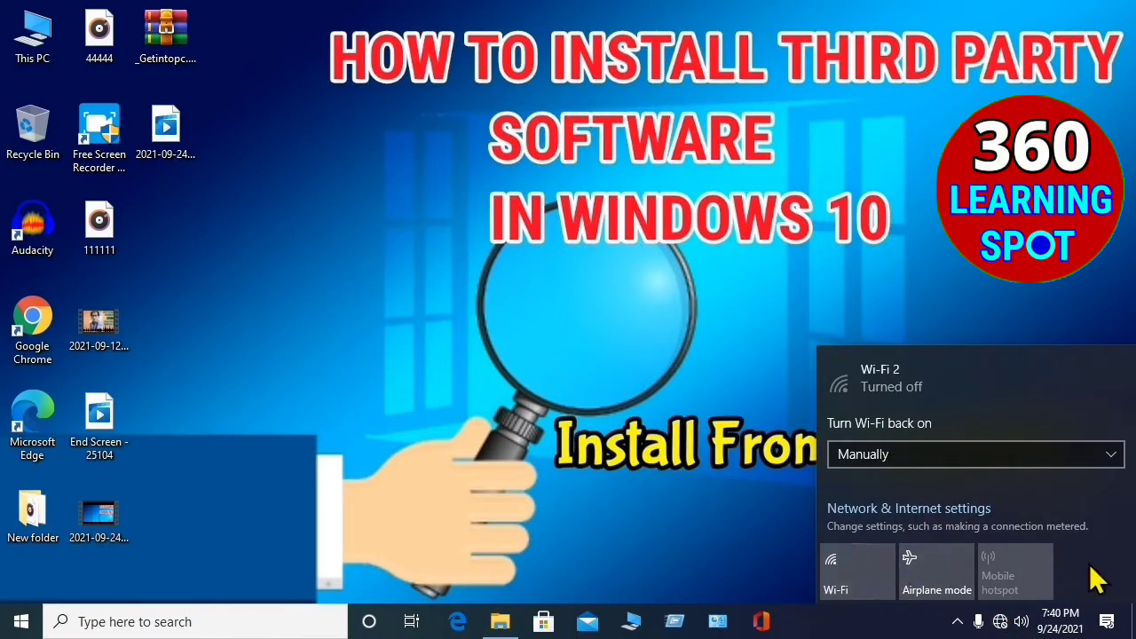
click(836, 301)
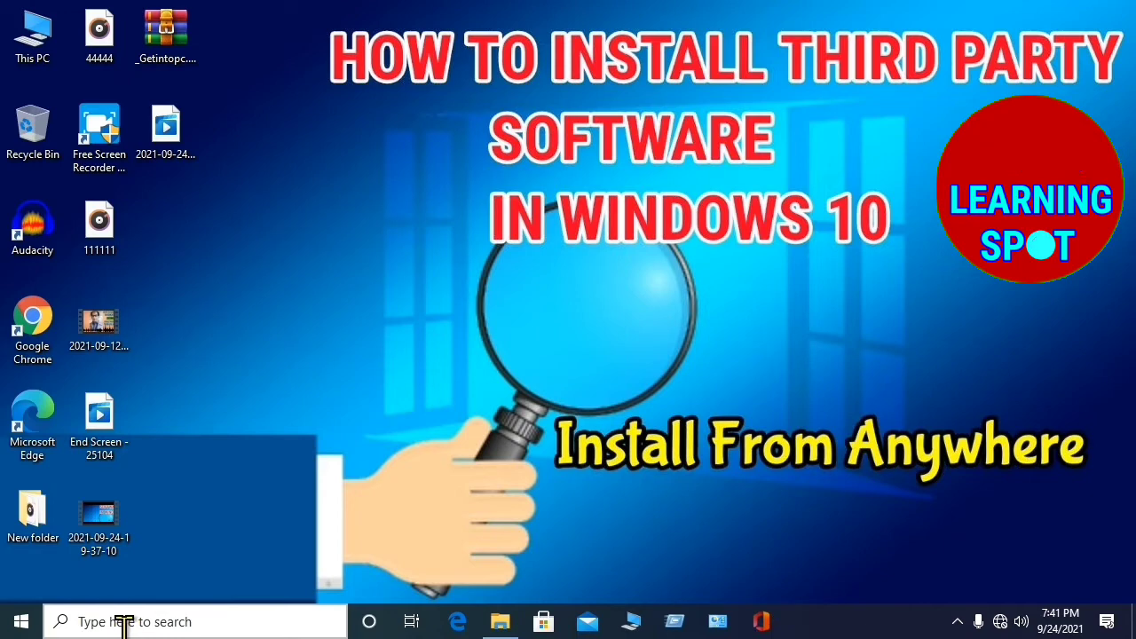
Search Windows for the Windows Security app and open it.
click(98, 623)
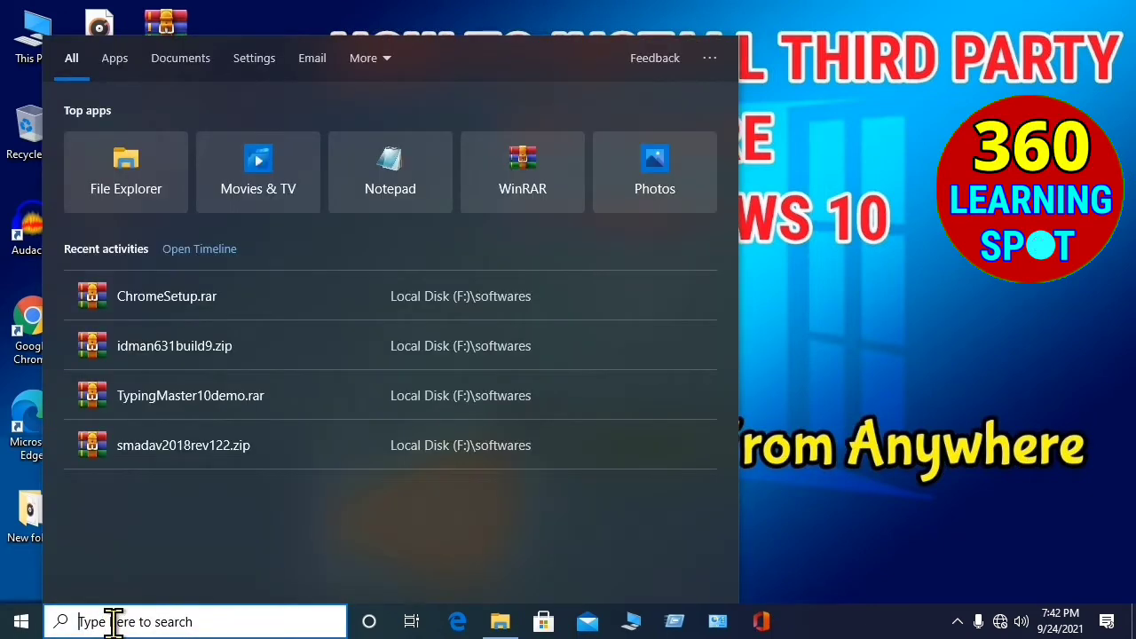
text(w)
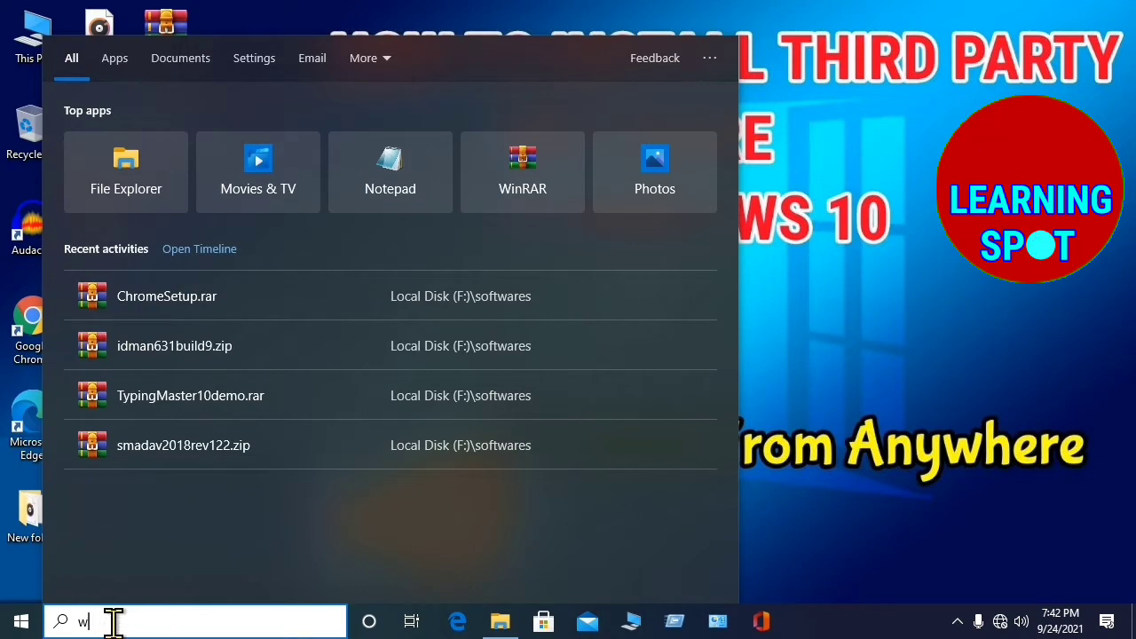
text(in)
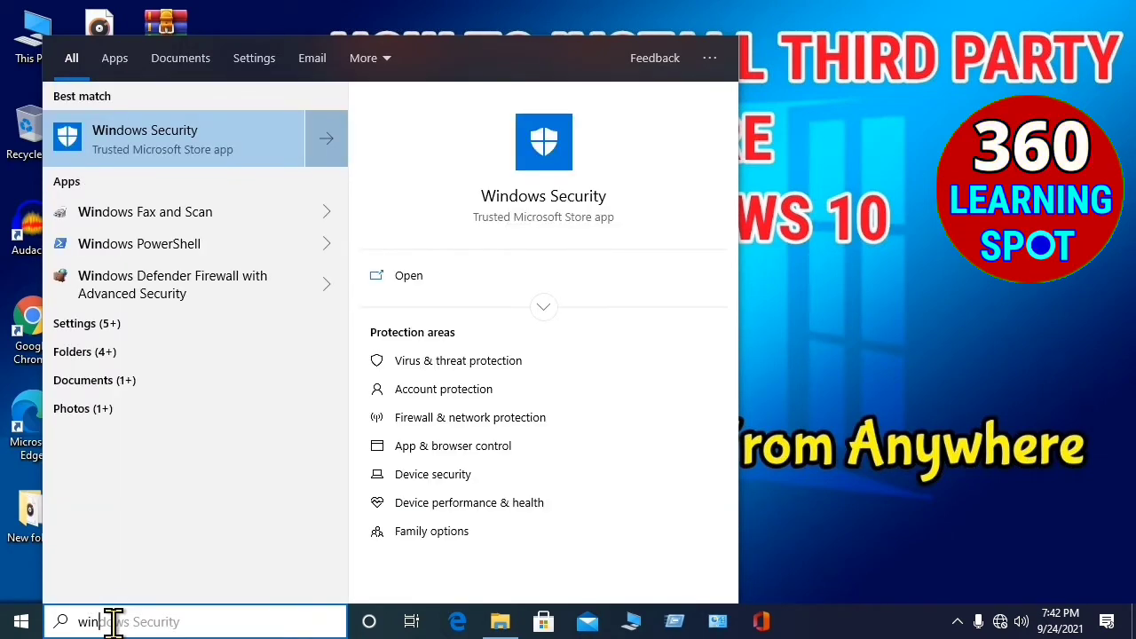
text(dows)
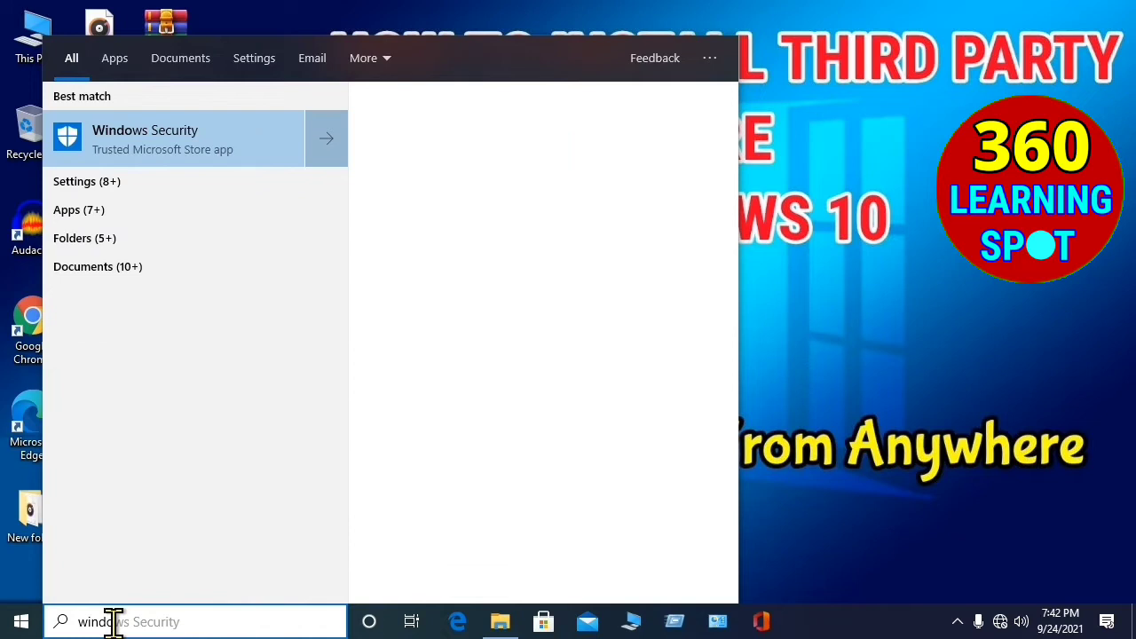
text( se)
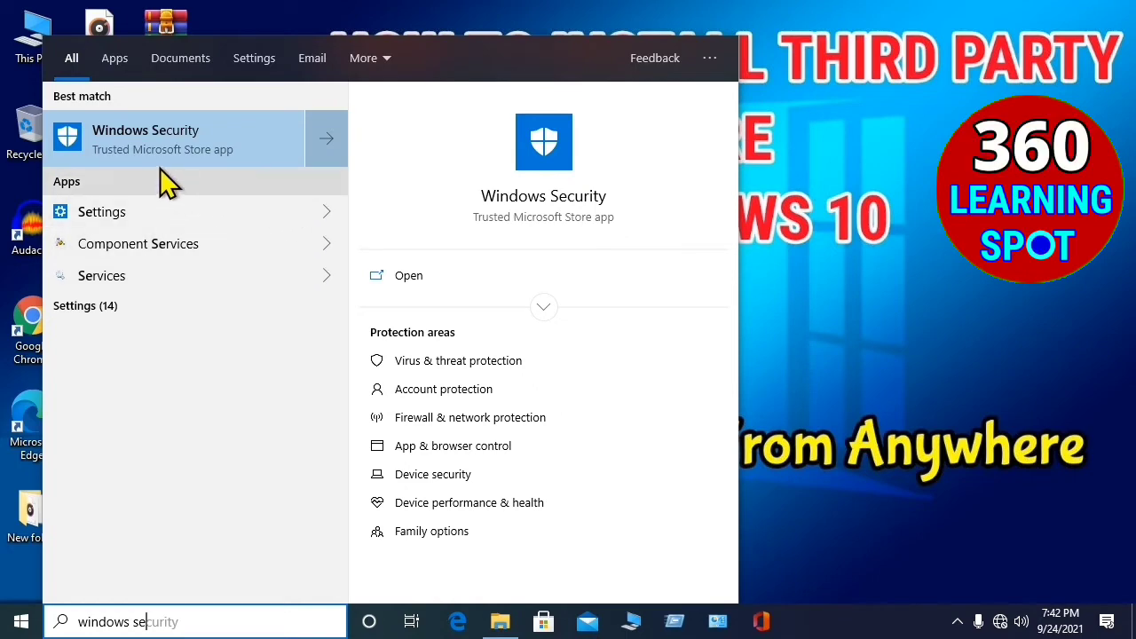
key(Return)
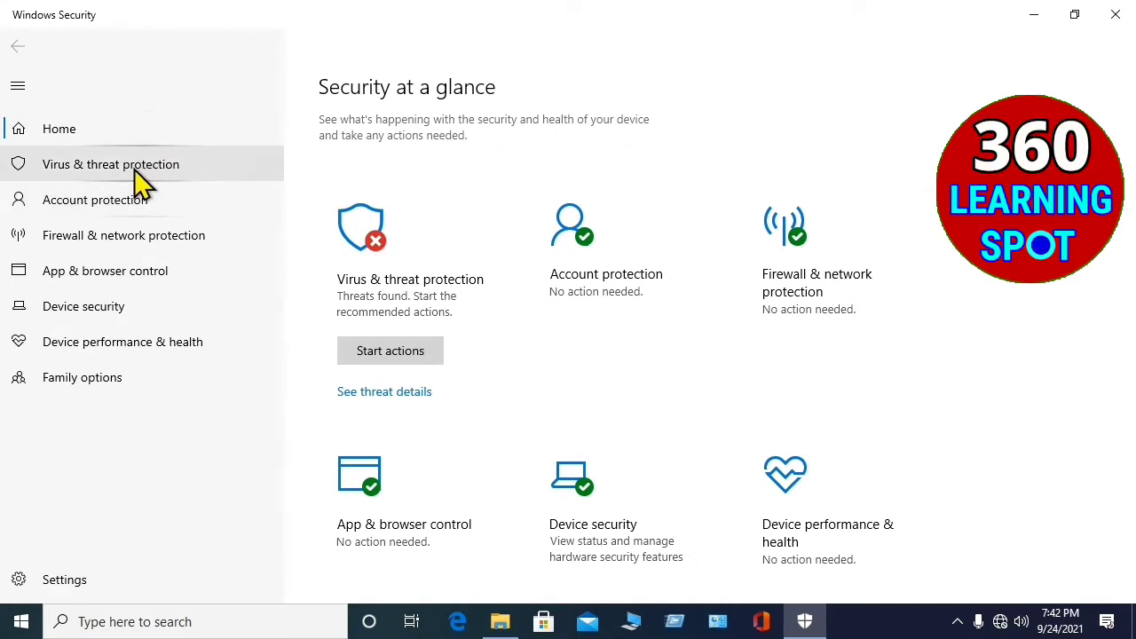
Open the management page for the Virus & threat protection settings.
click(135, 170)
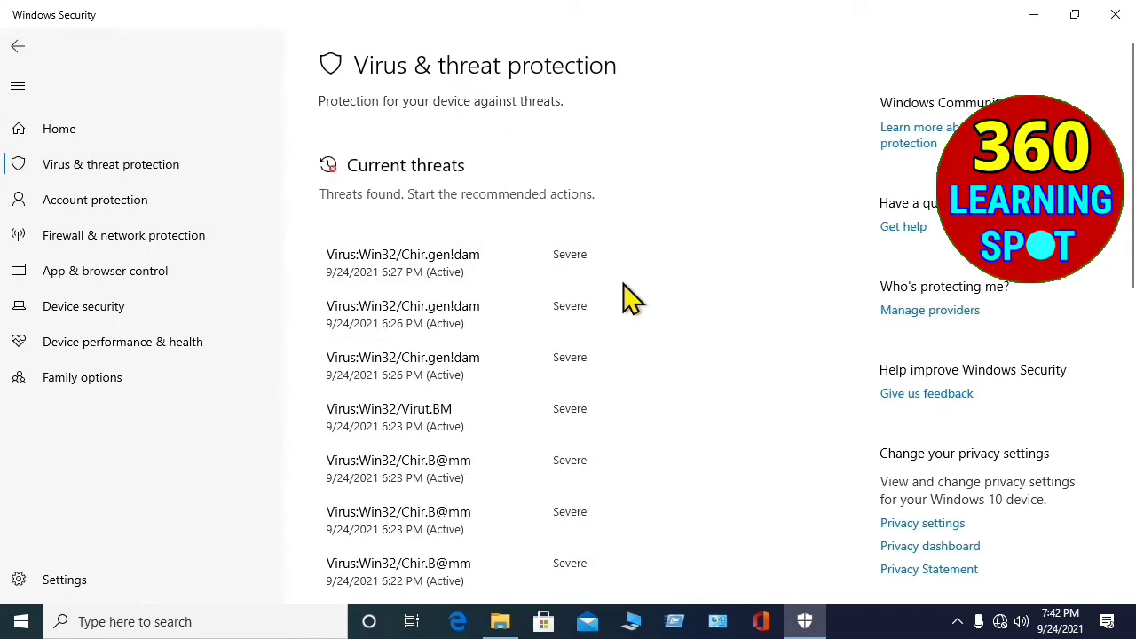
scroll(624, 300, down, 3)
scroll(626, 298, down, 2)
scroll(624, 306, up, 4)
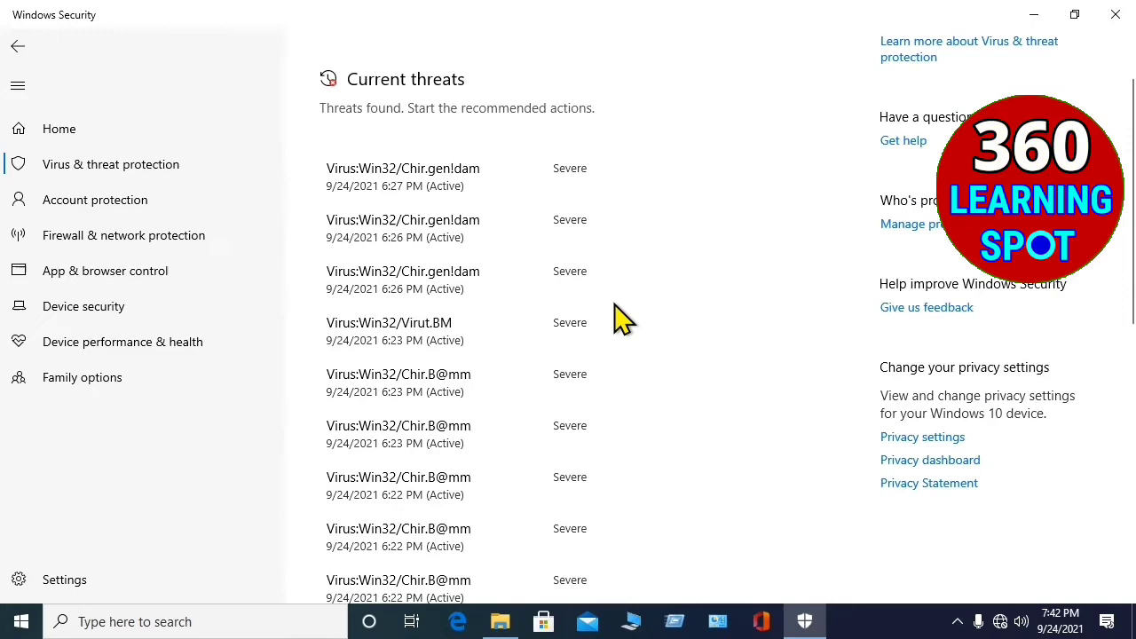
scroll(533, 333, down, 4)
scroll(540, 289, down, 1)
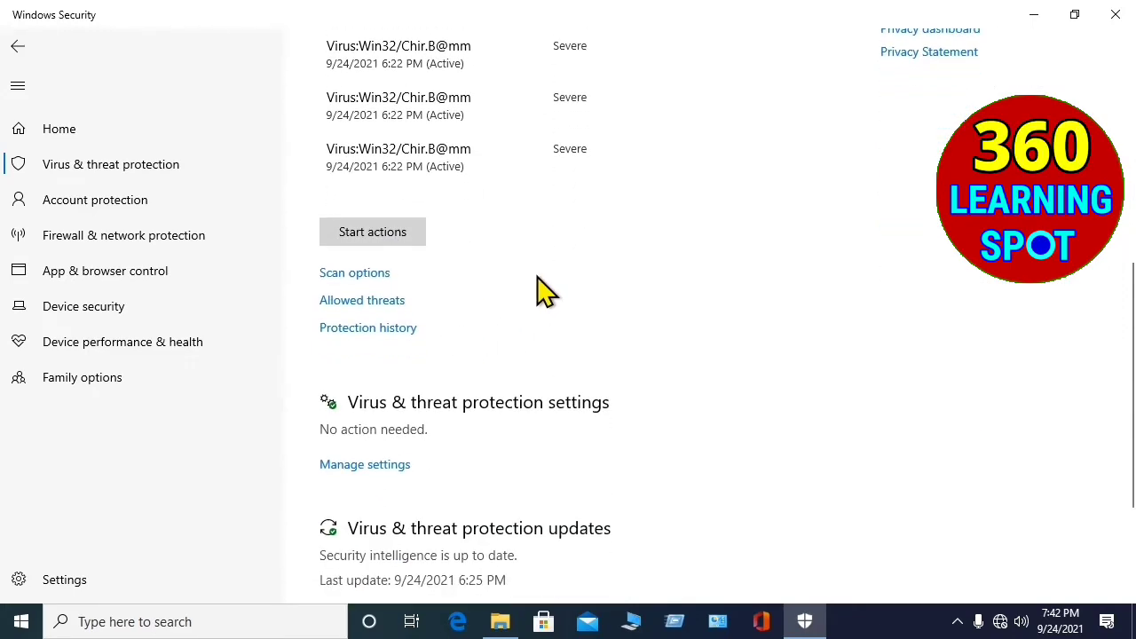
scroll(541, 290, down, 2)
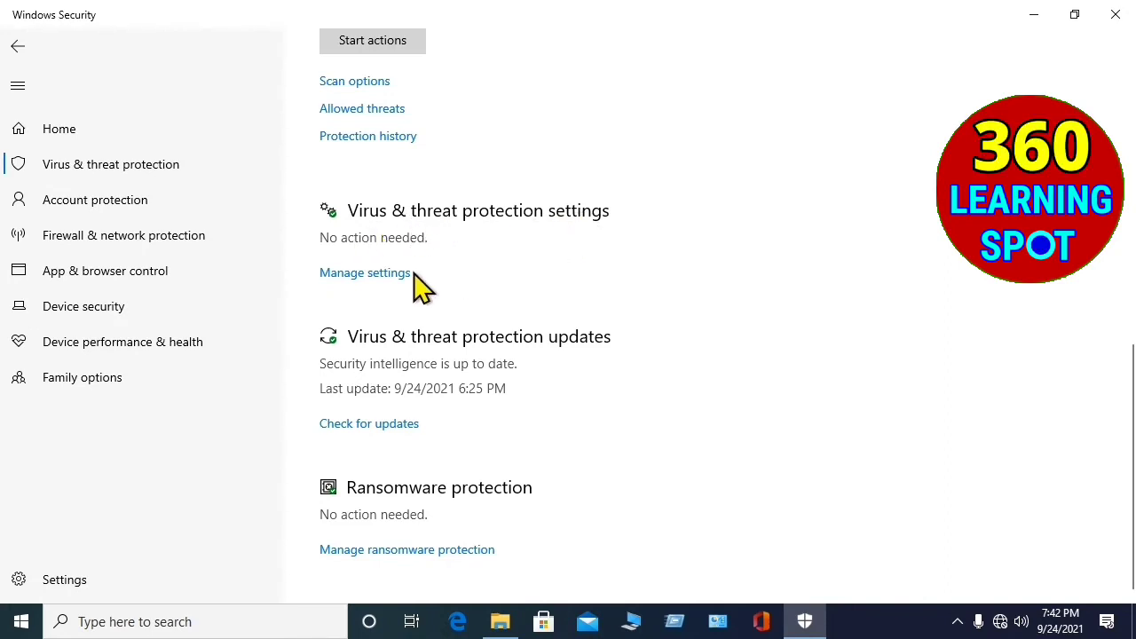
click(355, 275)
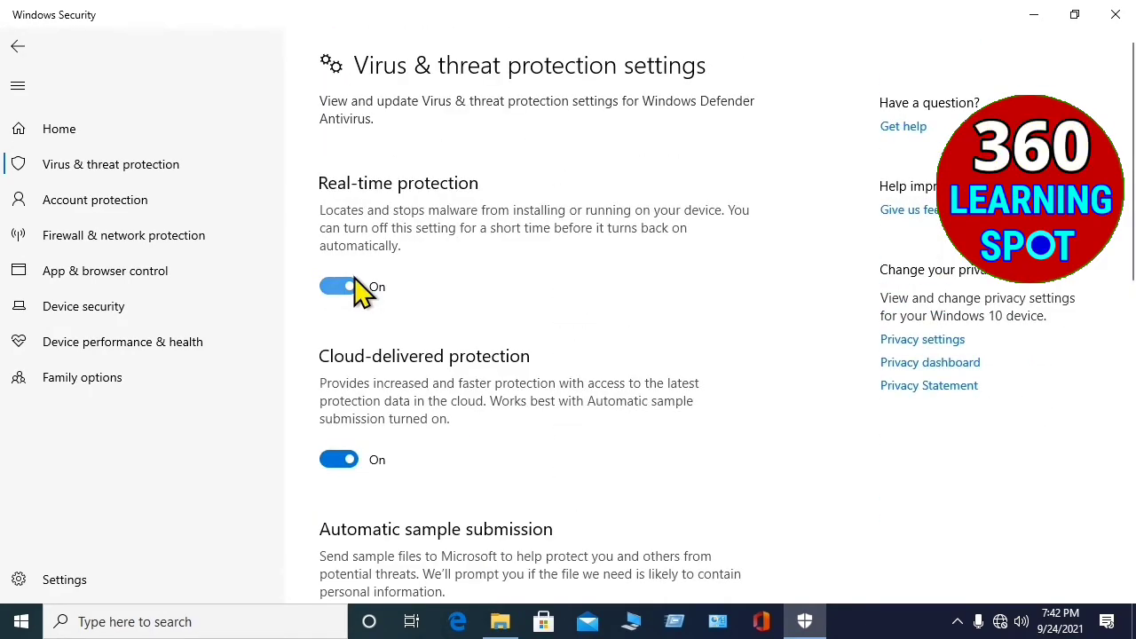
Look through the protection options and turn off Real-time protection.
scroll(538, 236, down, 2)
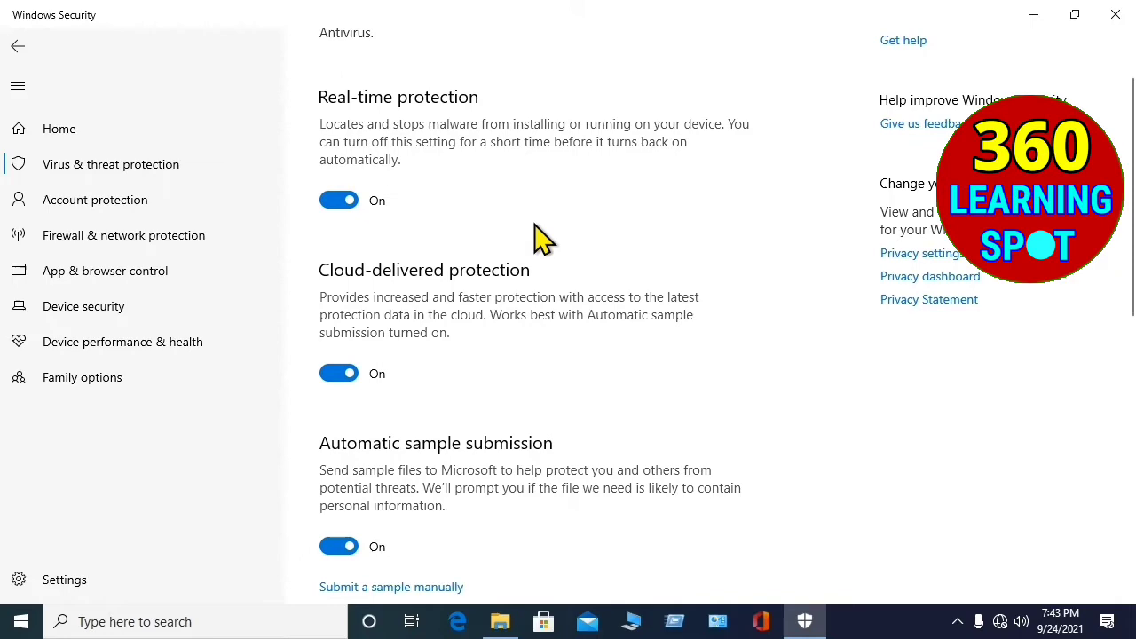
scroll(539, 236, up, 2)
scroll(538, 236, down, 8)
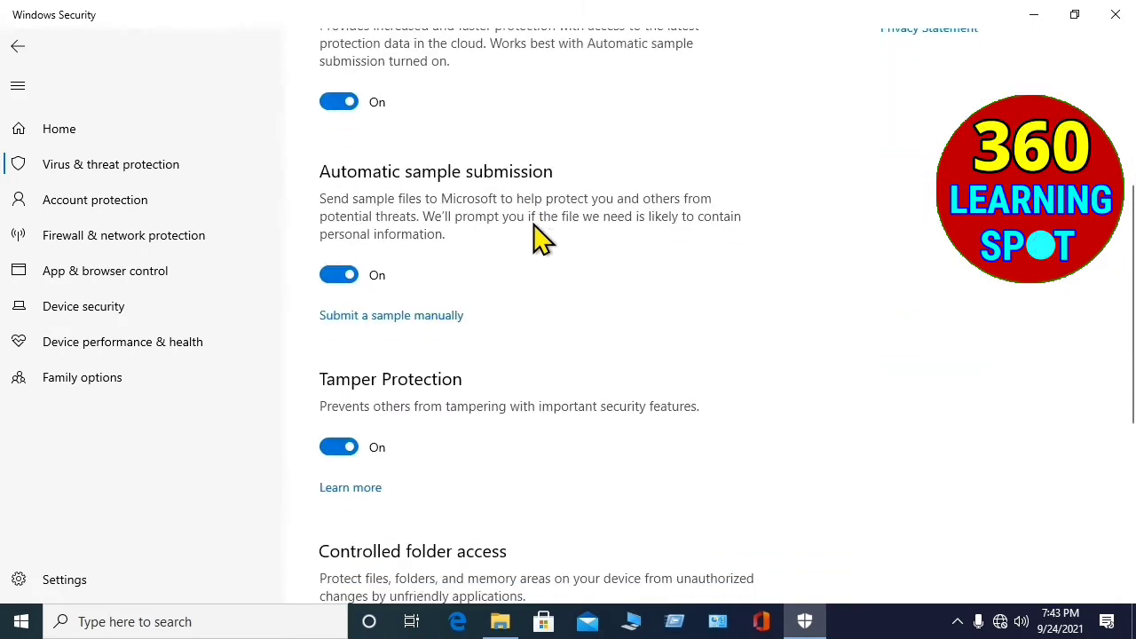
scroll(538, 248, down, 2)
scroll(525, 317, up, 6)
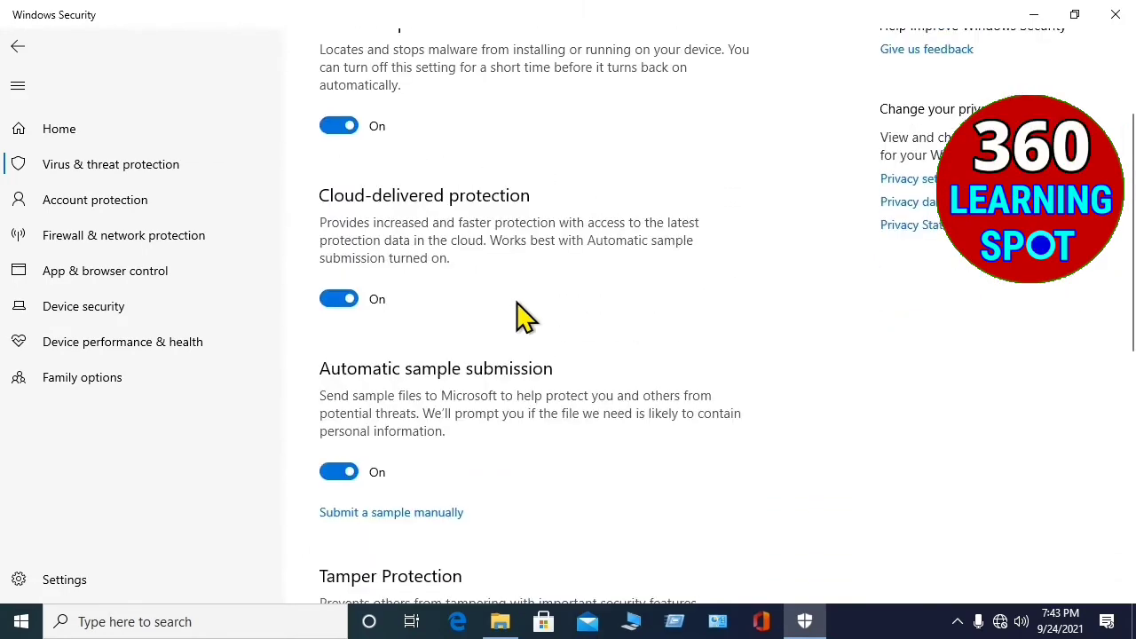
scroll(525, 317, up, 4)
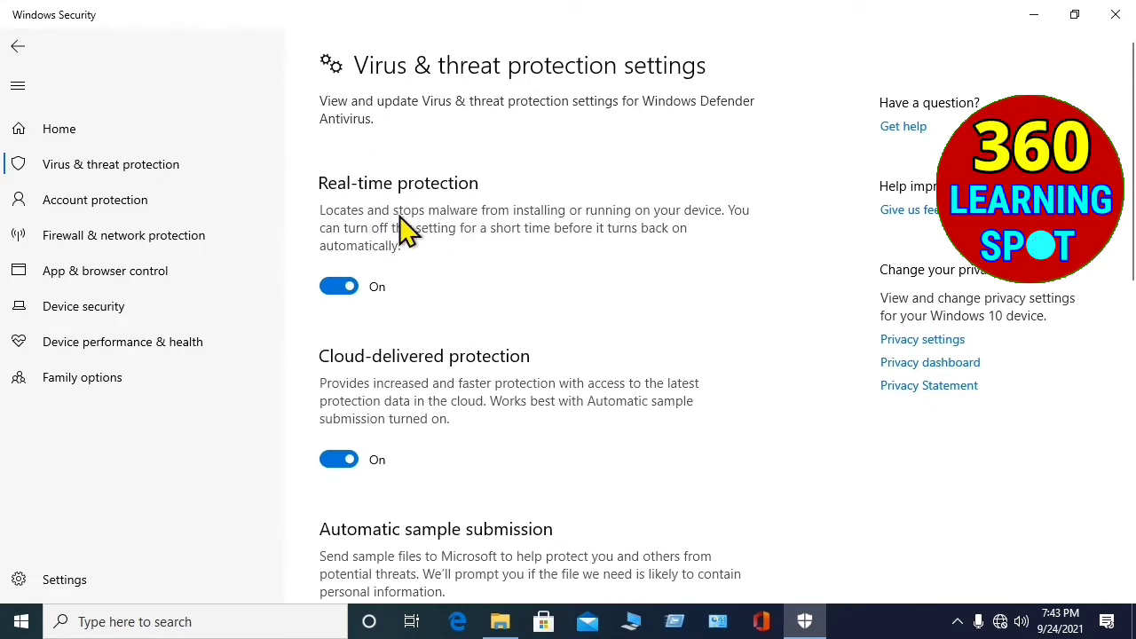
click(342, 285)
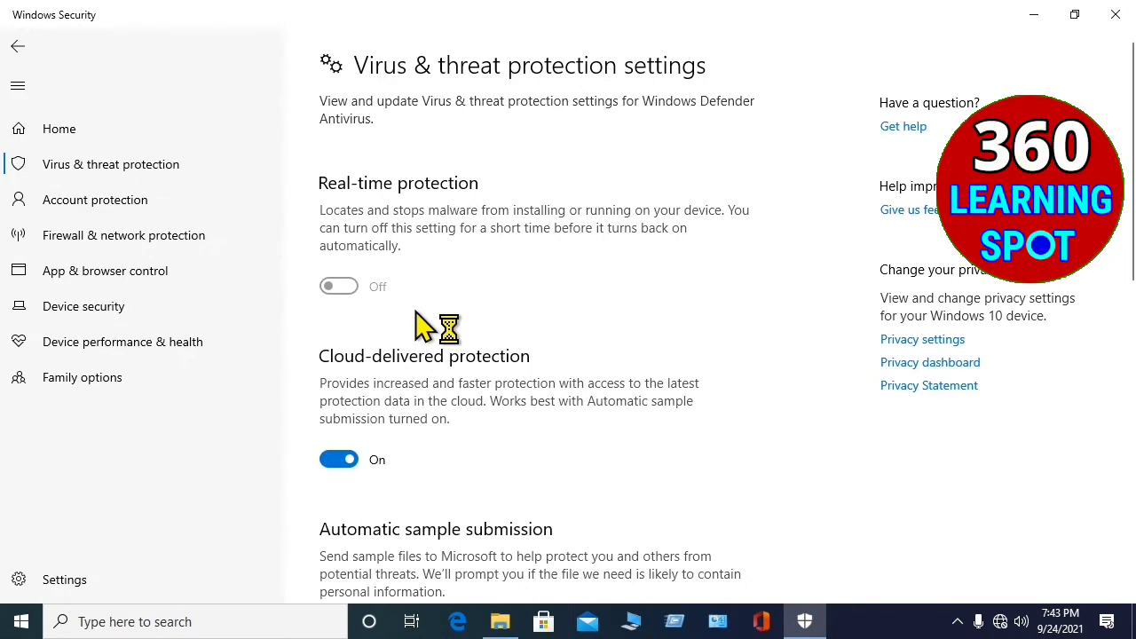
Turn off Cloud-delivered protection and dismiss its vulnerability warning.
scroll(502, 343, down, 3)
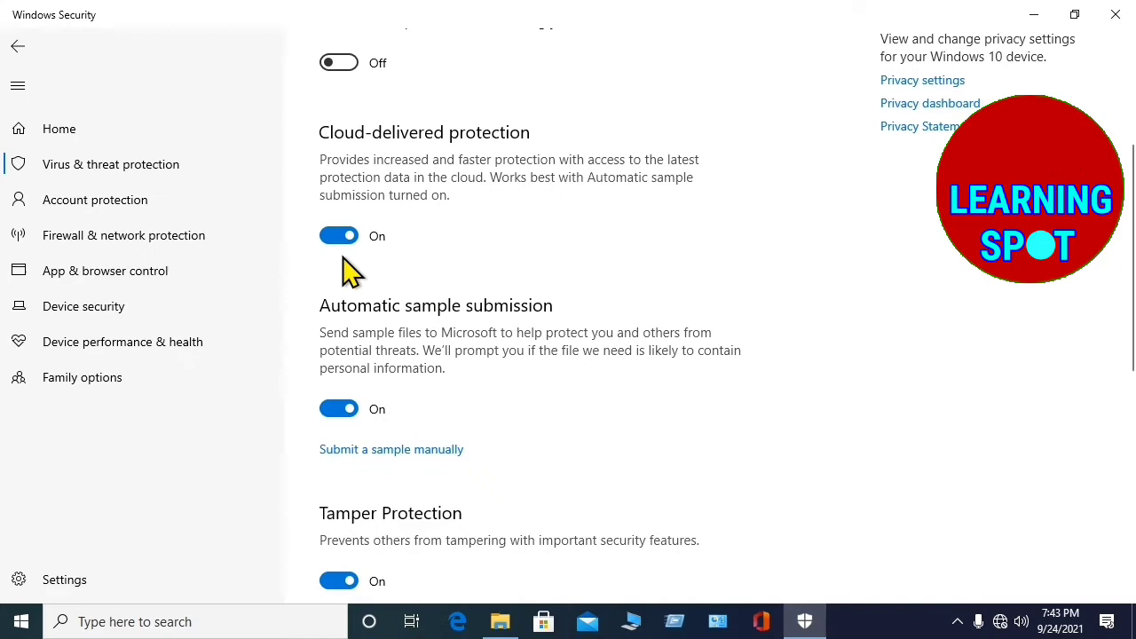
click(339, 238)
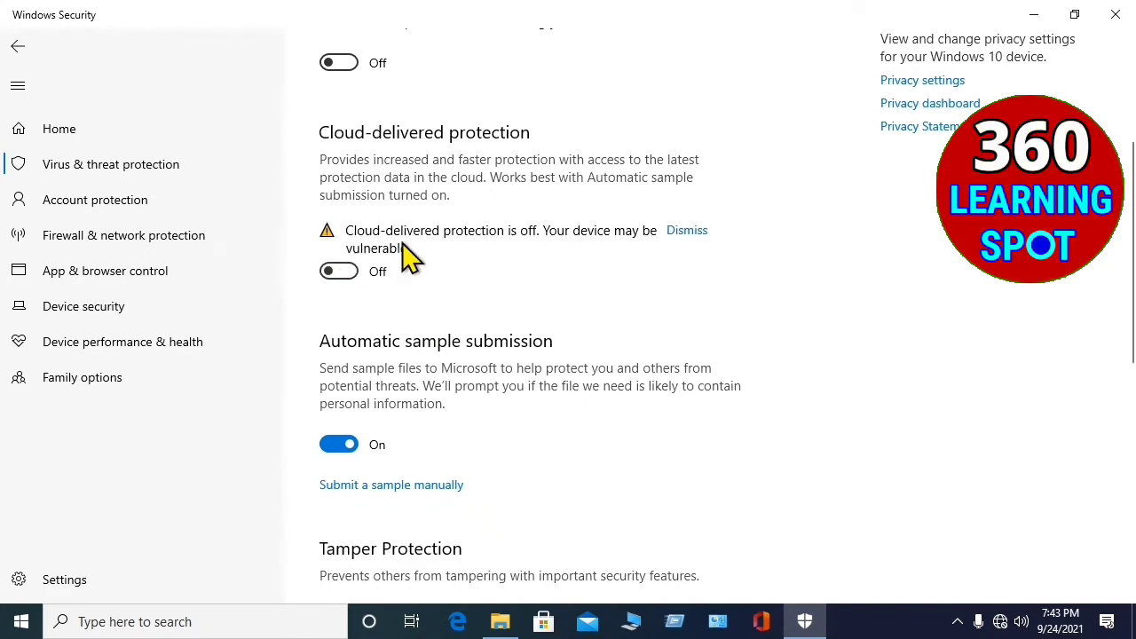
click(685, 234)
Turn off Automatic sample submission and dismiss its vulnerability warning.
scroll(624, 266, down, 3)
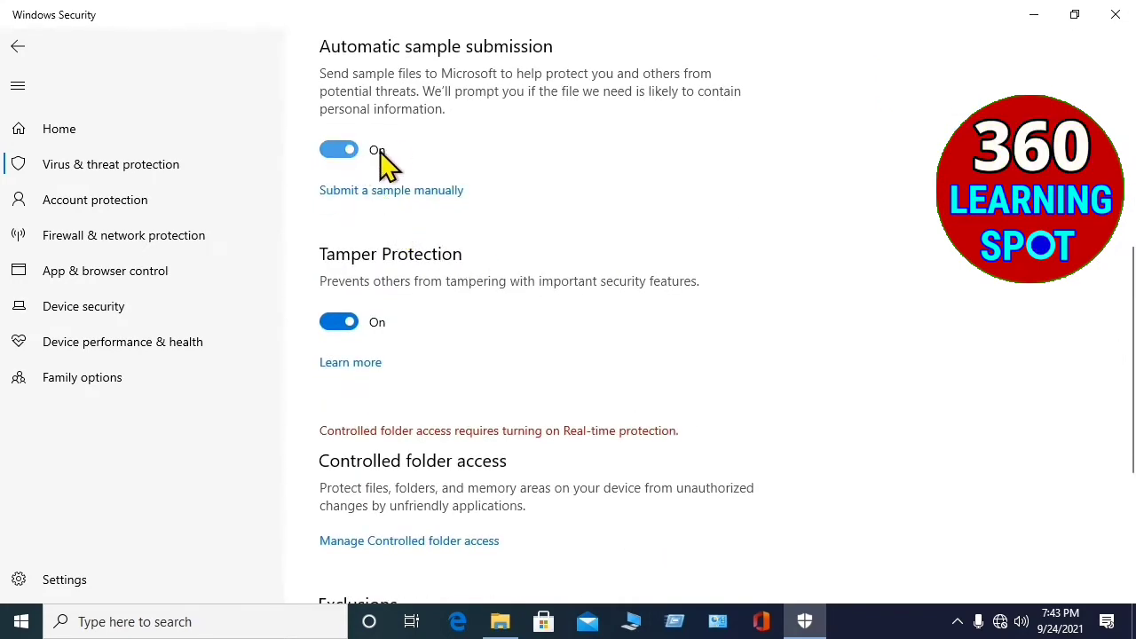
click(345, 151)
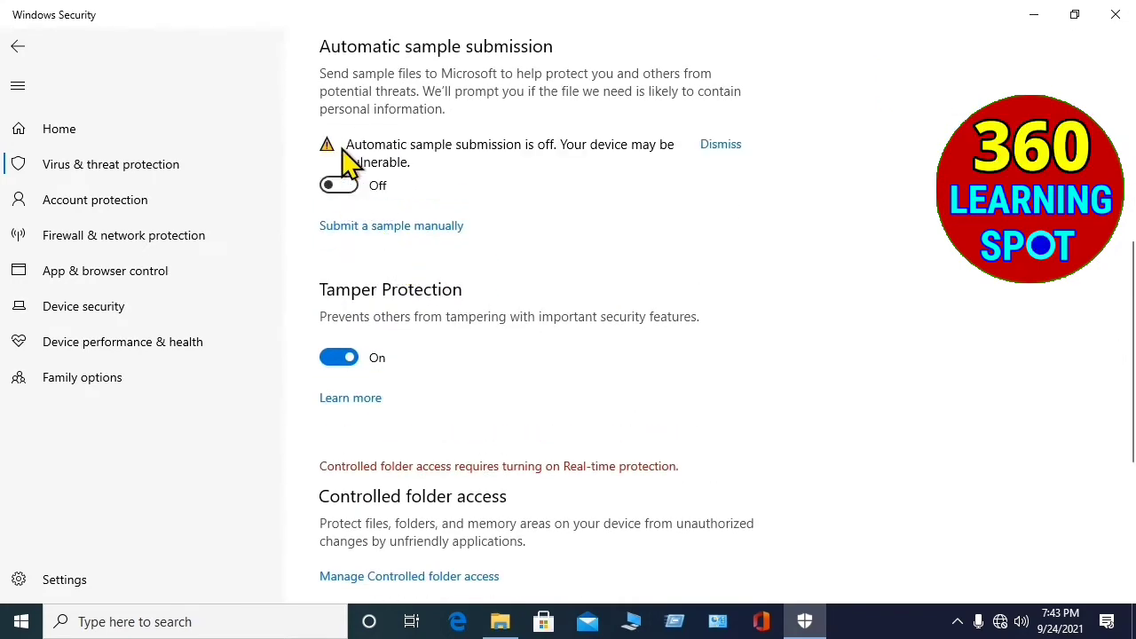
click(723, 145)
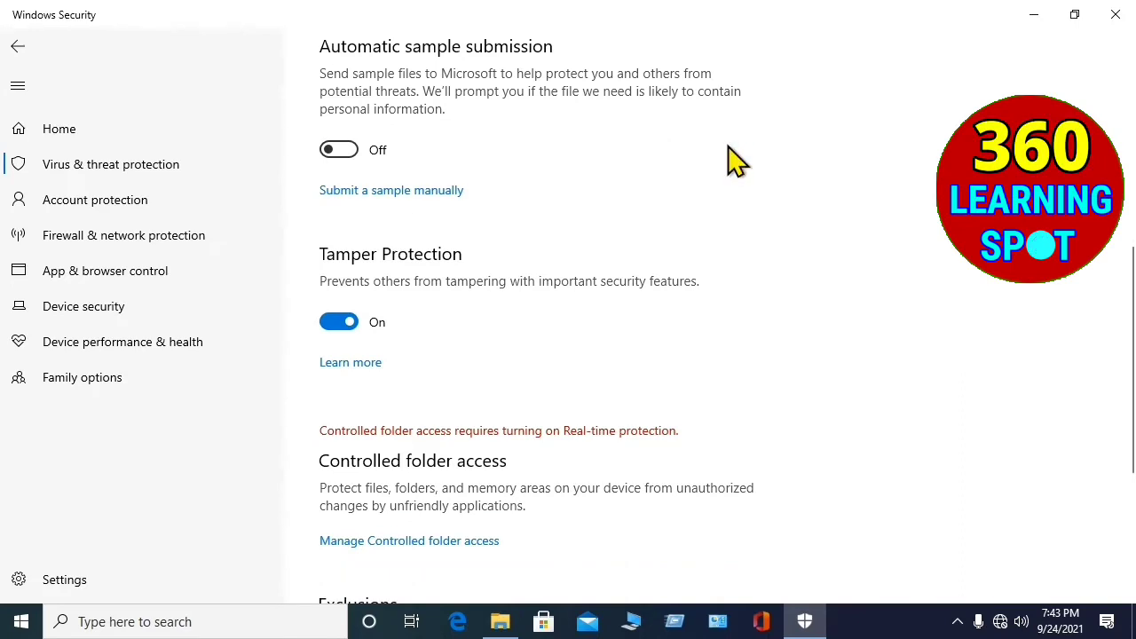
Turn off Tamper Protection in the Virus & threat protection settings.
scroll(595, 240, down, 1)
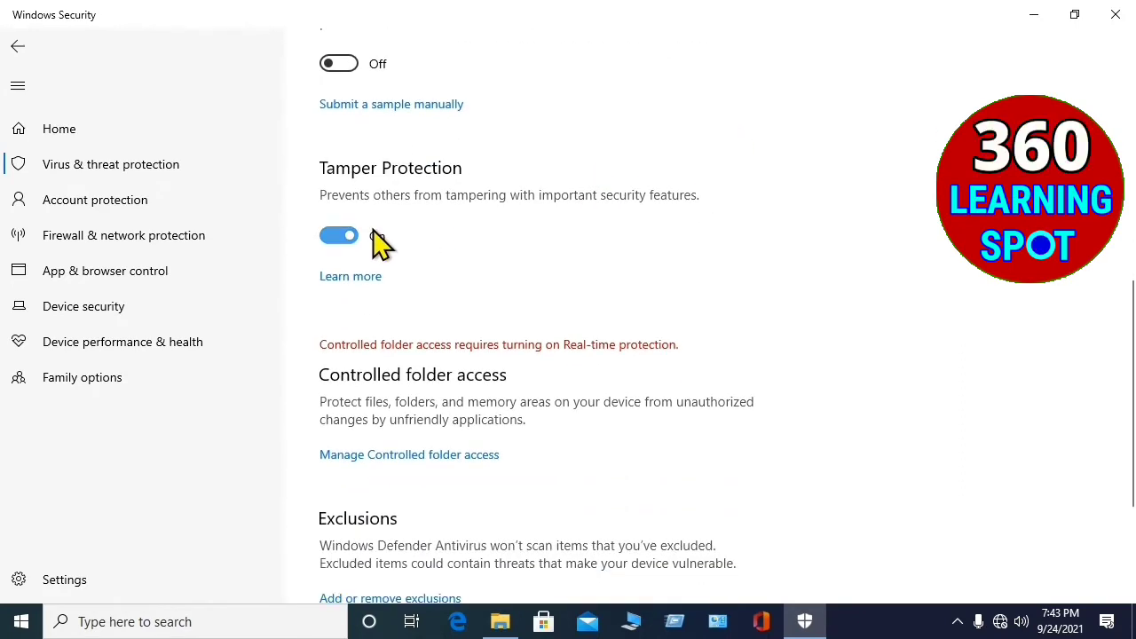
click(344, 243)
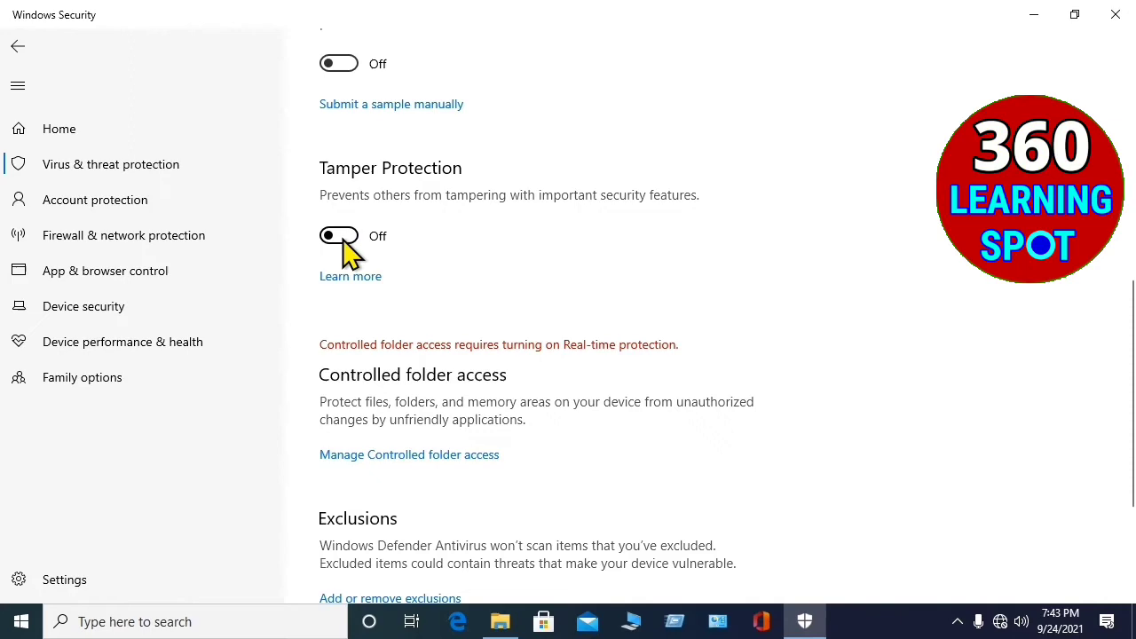
click(706, 233)
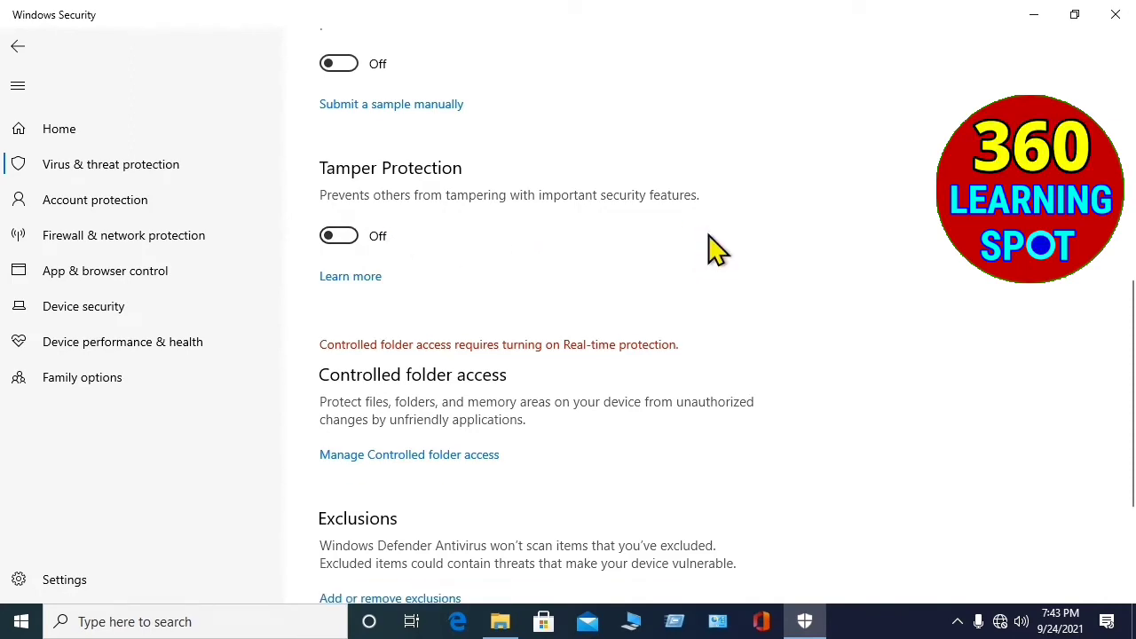
scroll(568, 342, down, 3)
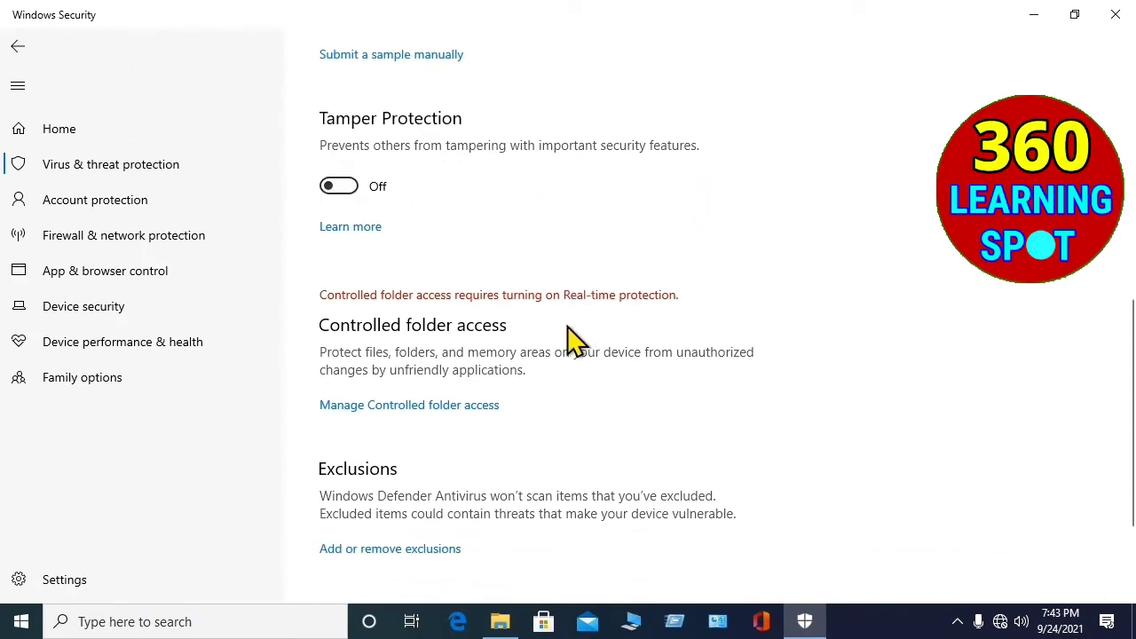
scroll(572, 338, up, 10)
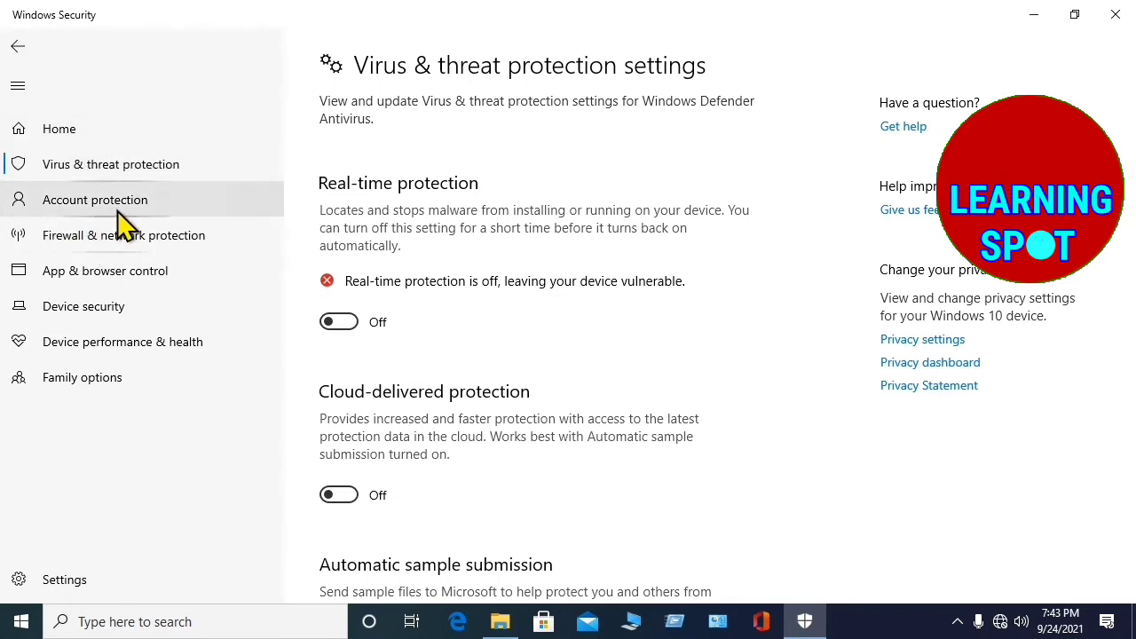
Turn off Windows Defender Firewall for the domain network and return to the Firewall & network protection overview.
click(87, 208)
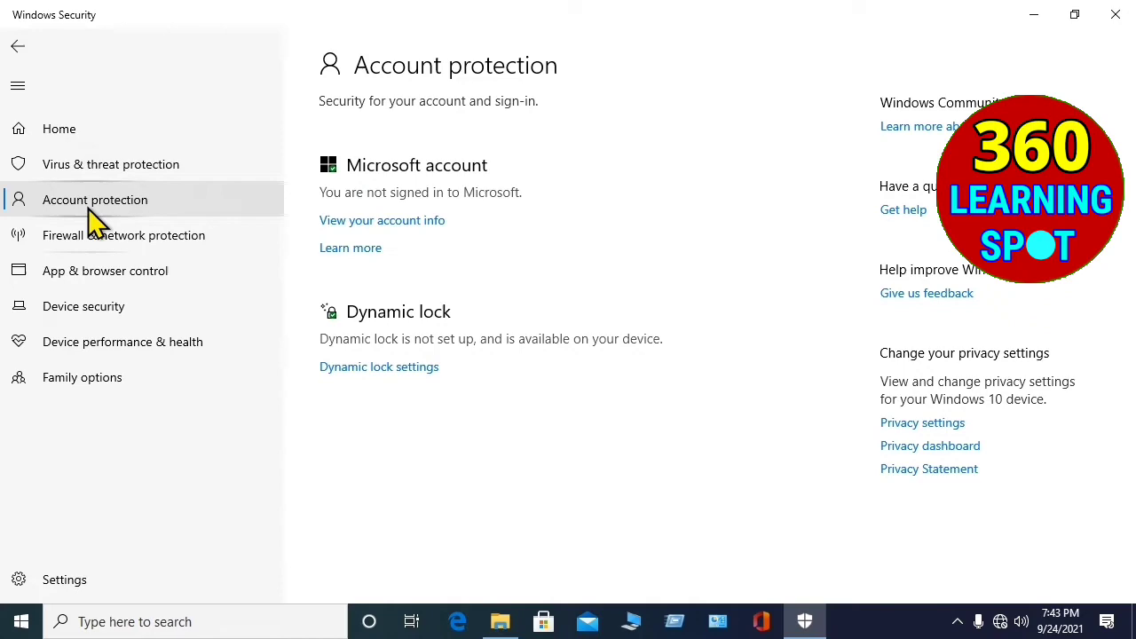
click(133, 235)
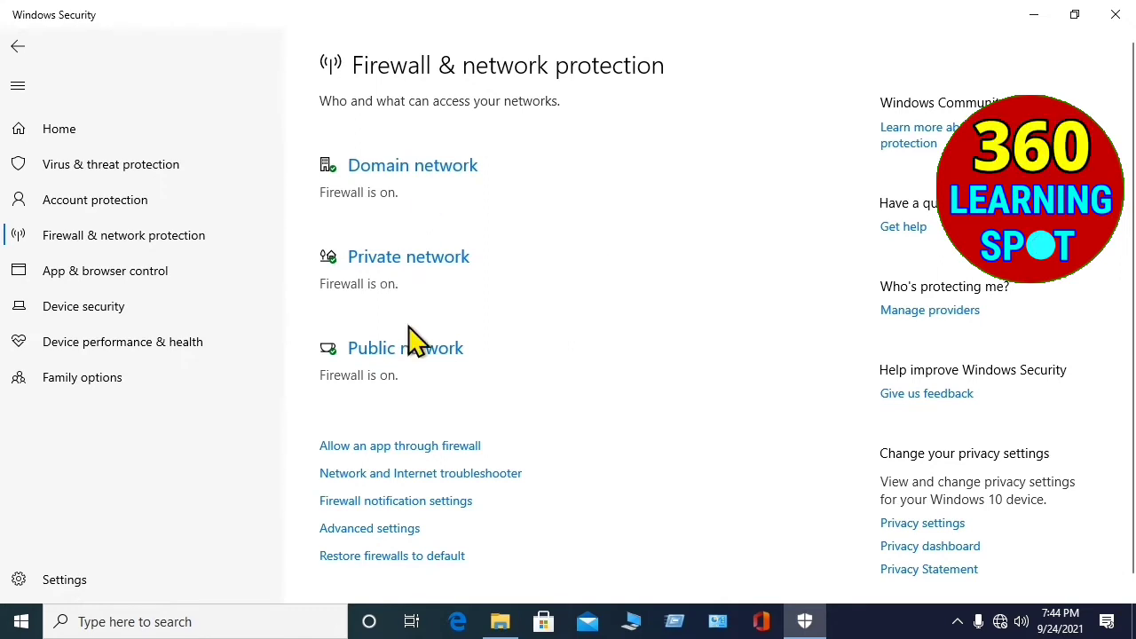
click(407, 266)
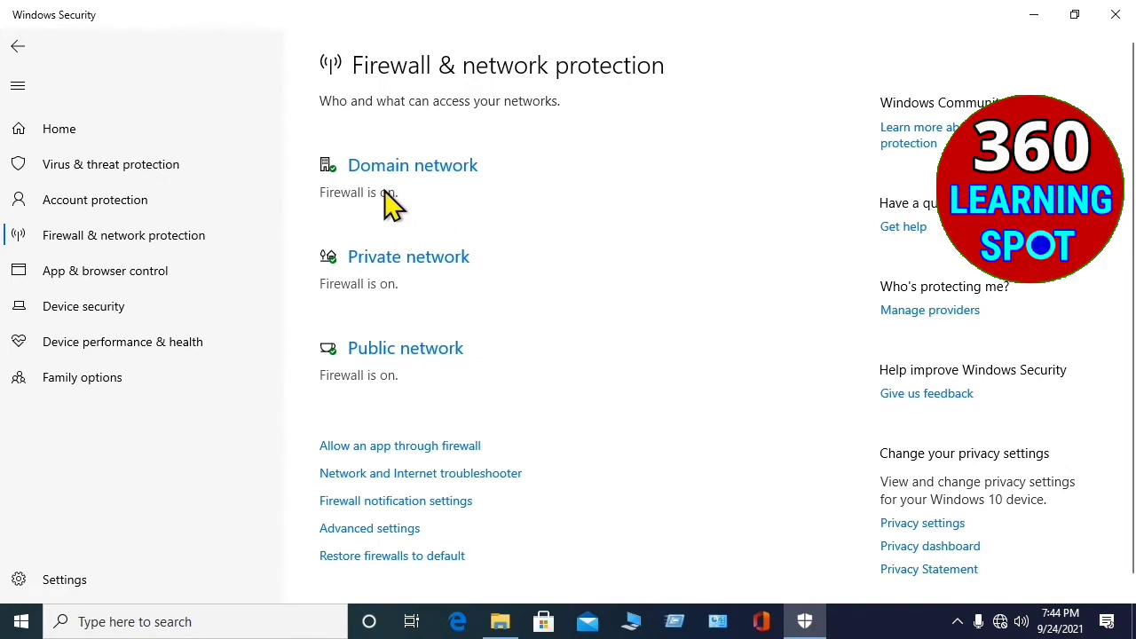
click(419, 169)
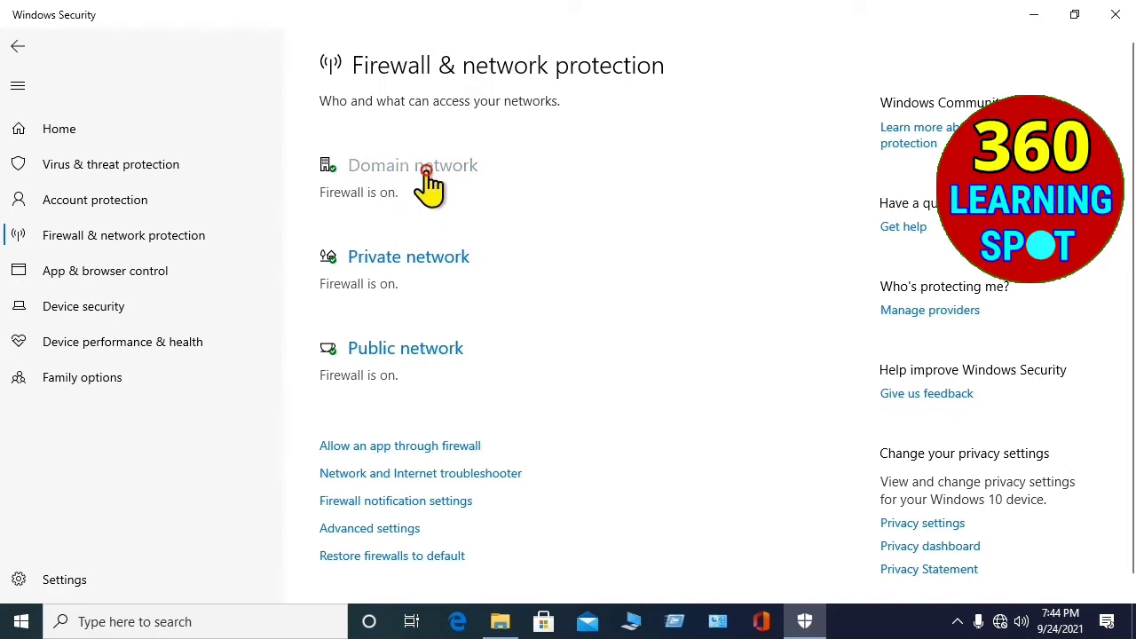
click(345, 357)
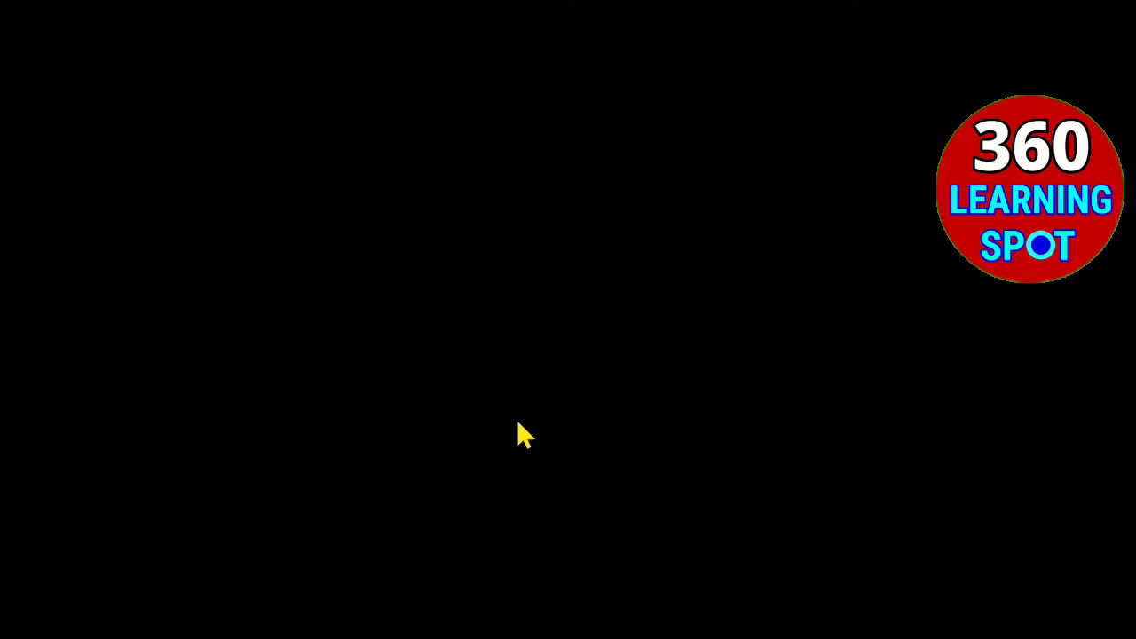
click(518, 436)
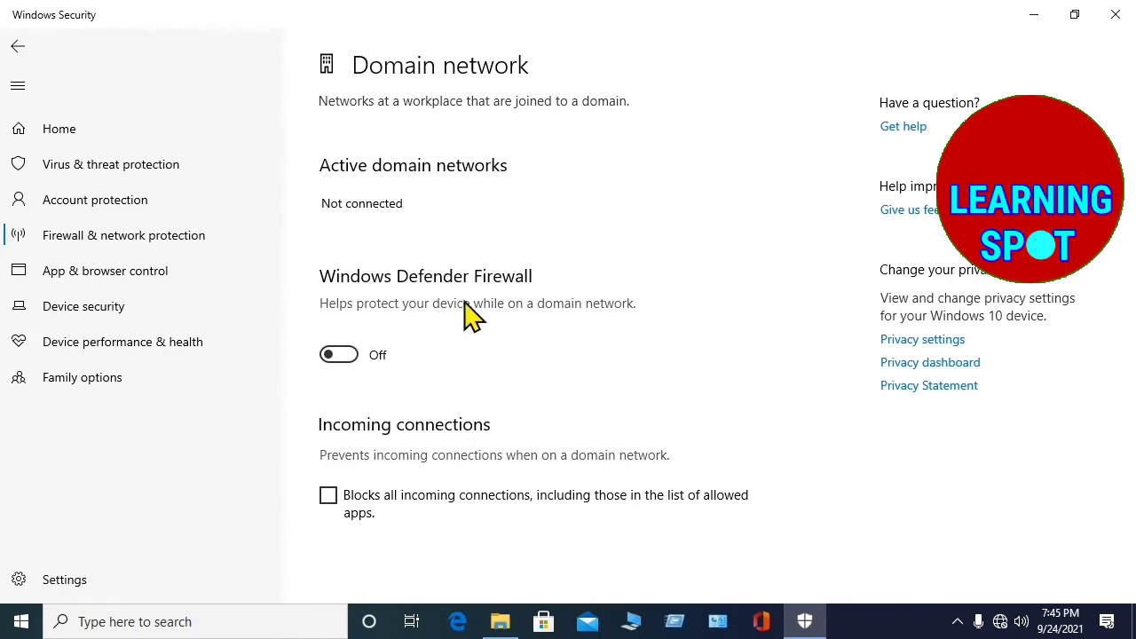
click(17, 46)
scroll(649, 370, down, 2)
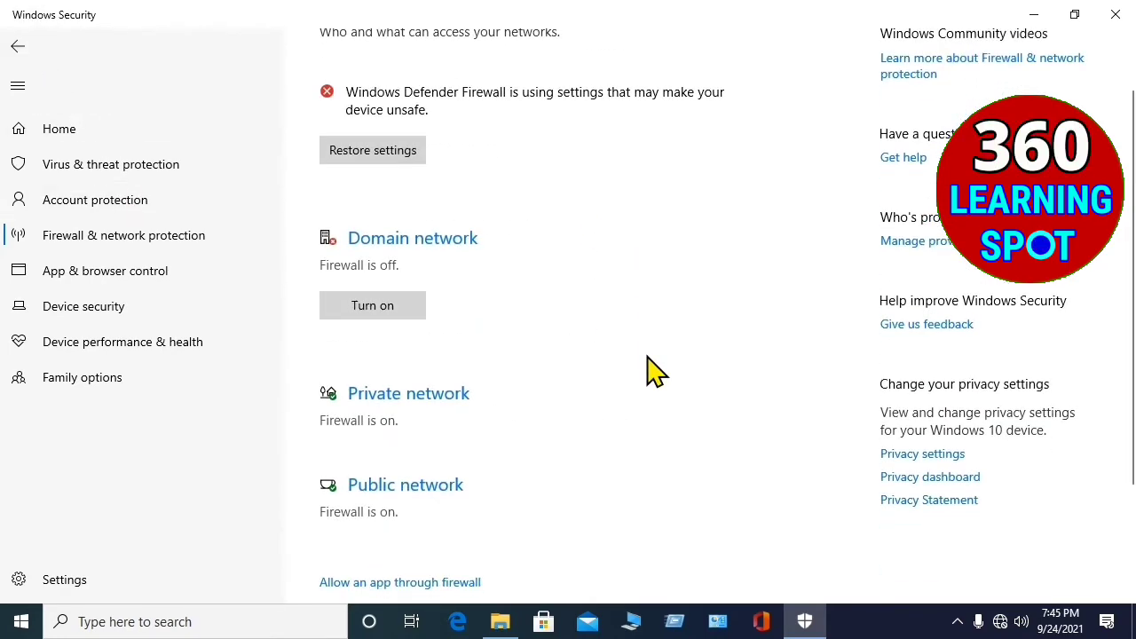
Turn off Windows Defender Firewall for the private network and return to the Firewall & network protection overview.
scroll(649, 370, down, 2)
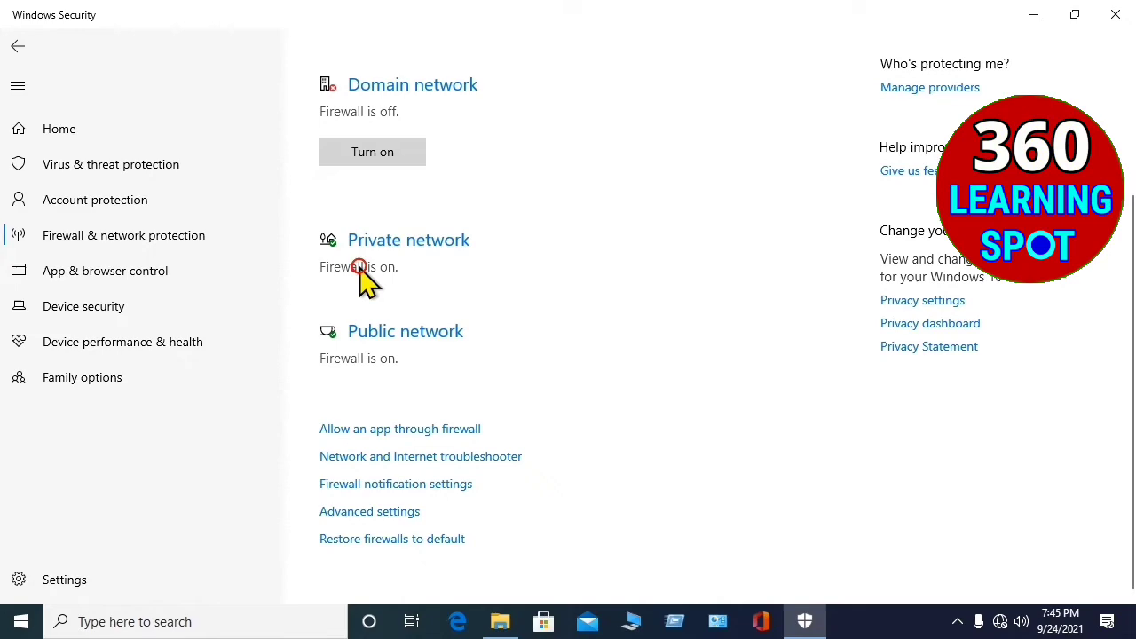
scroll(391, 253, up, 3)
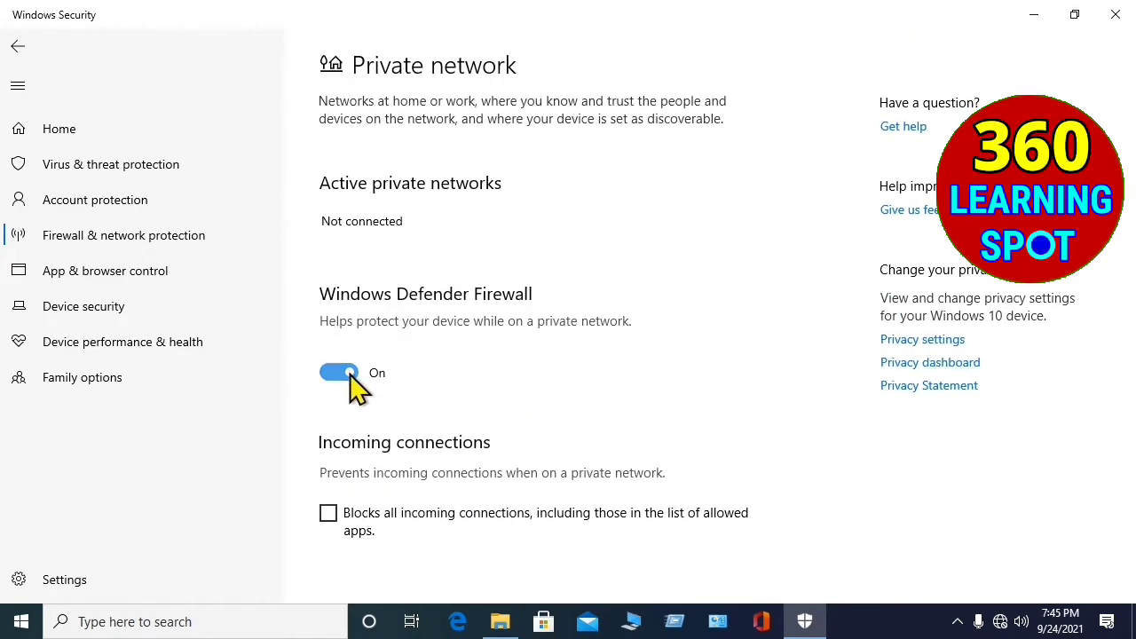
click(345, 374)
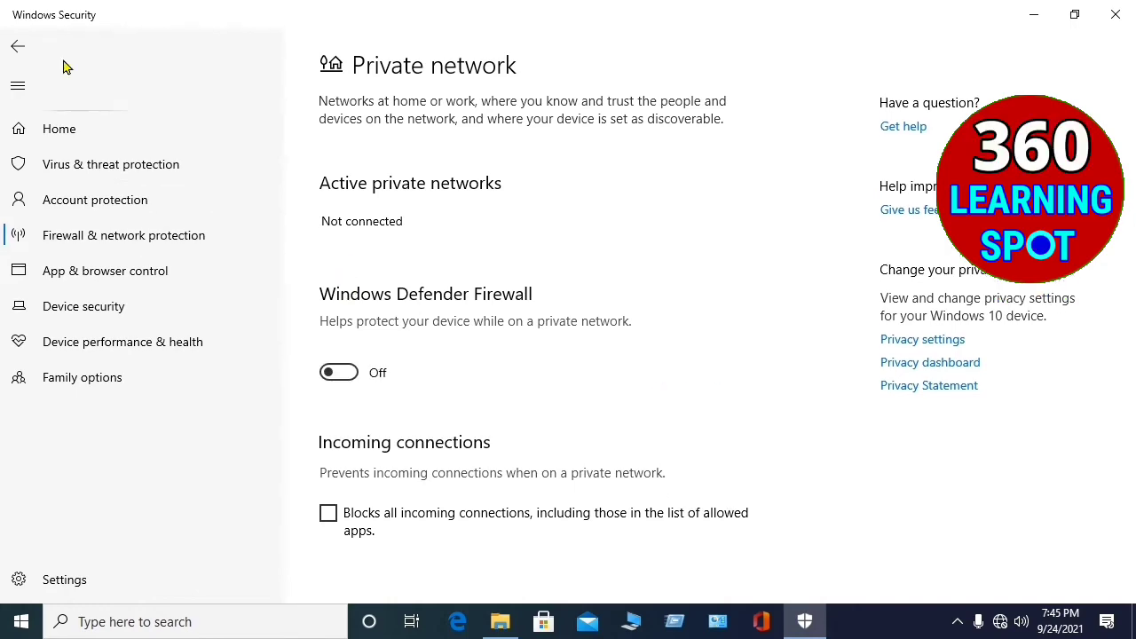
click(18, 46)
Turn off Windows Defender Firewall for the public network, then check all three network profiles in the overview.
scroll(488, 278, down, 3)
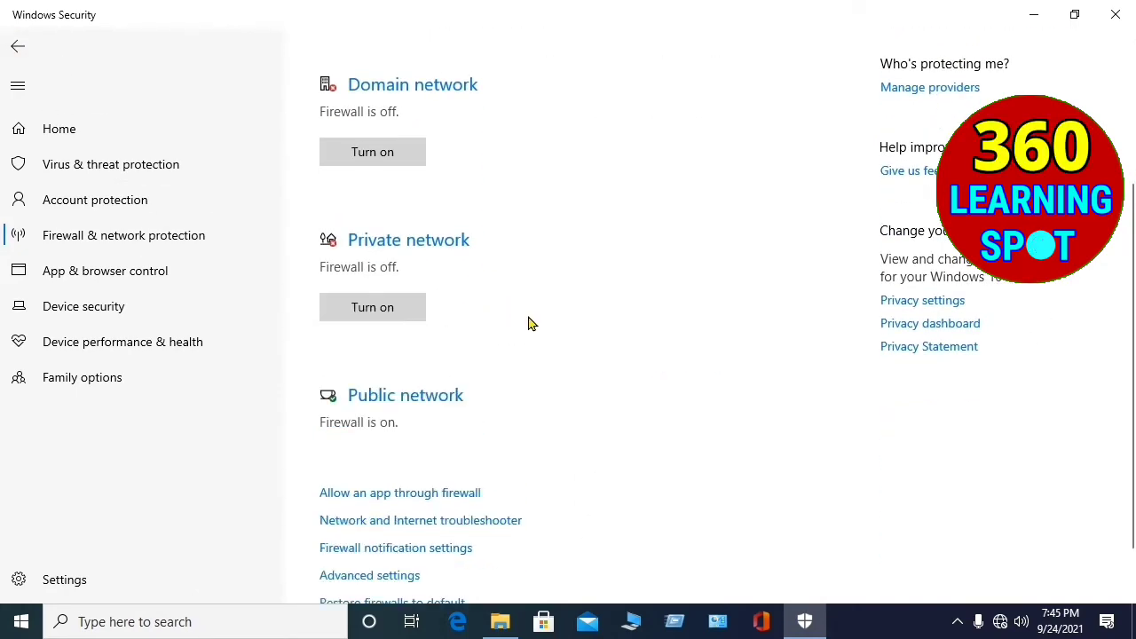
scroll(531, 324, down, 1)
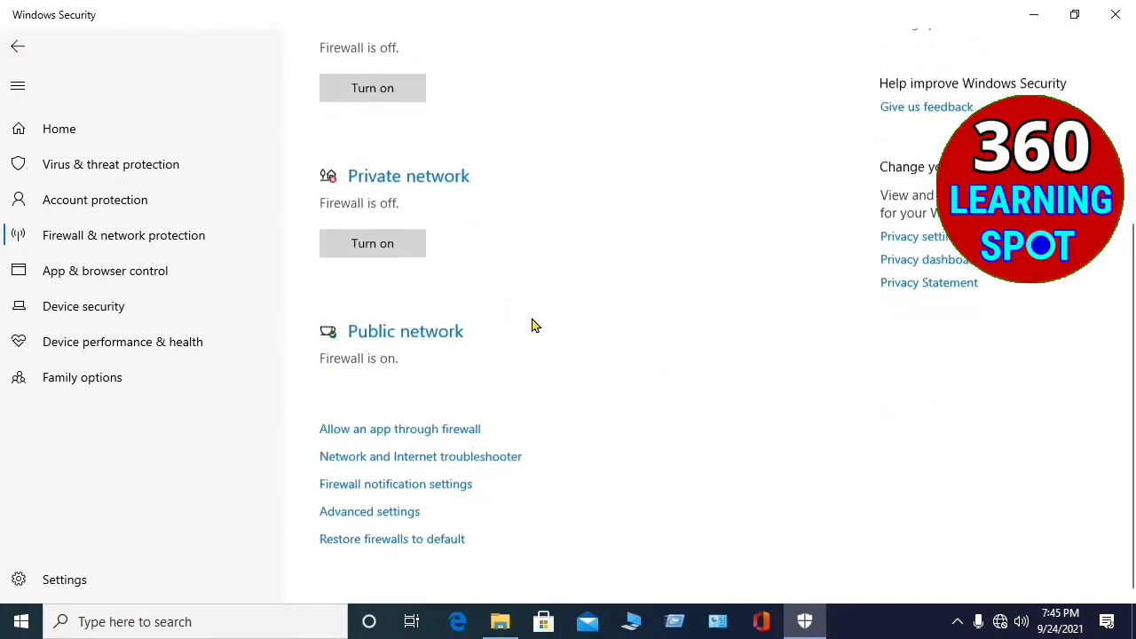
click(367, 335)
click(338, 373)
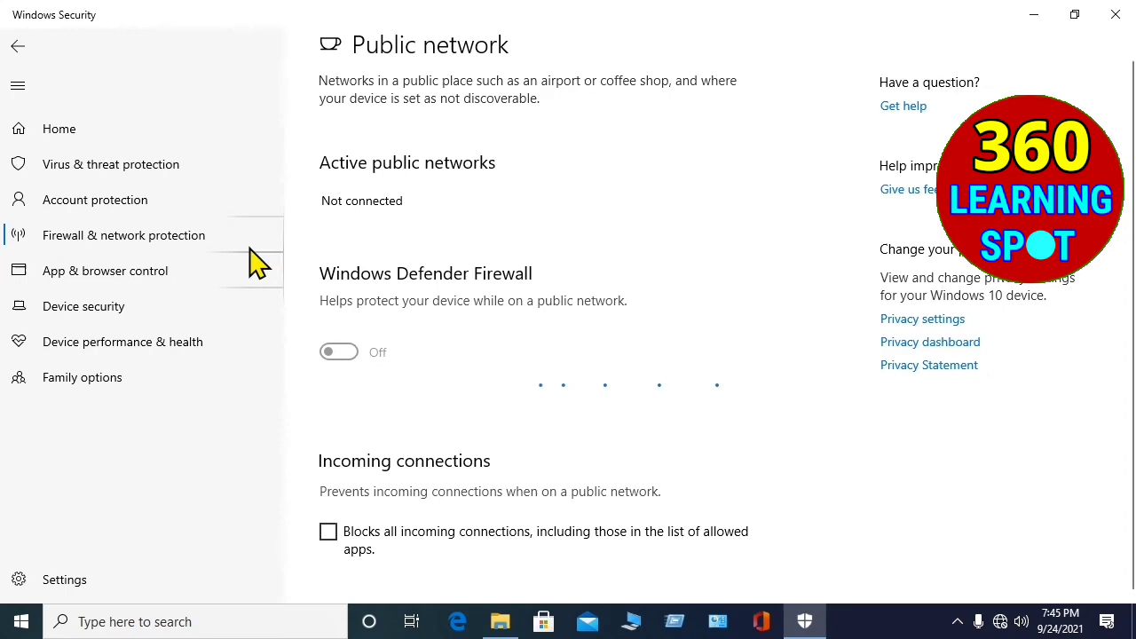
click(18, 46)
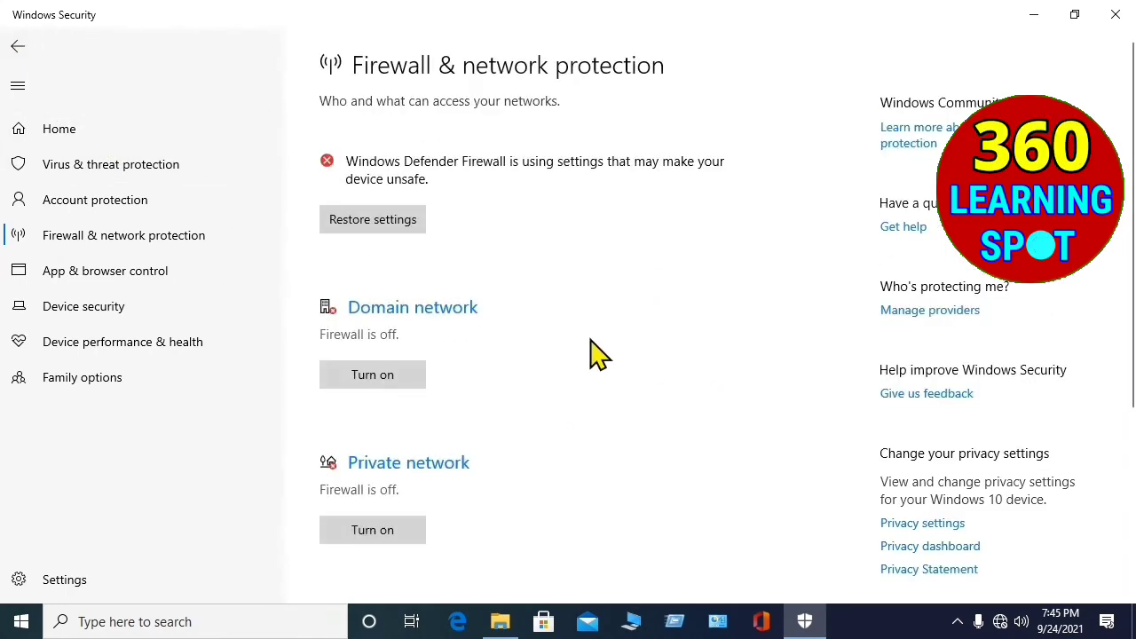
scroll(555, 302, down, 2)
scroll(559, 302, down, 1)
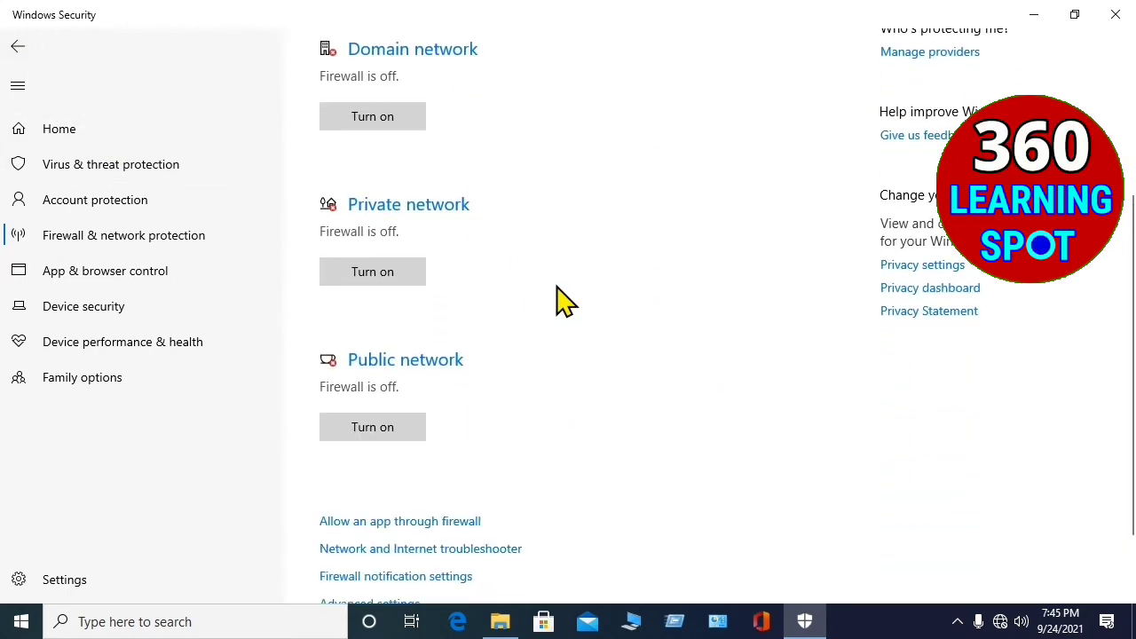
scroll(483, 229, down, 1)
scroll(482, 230, up, 4)
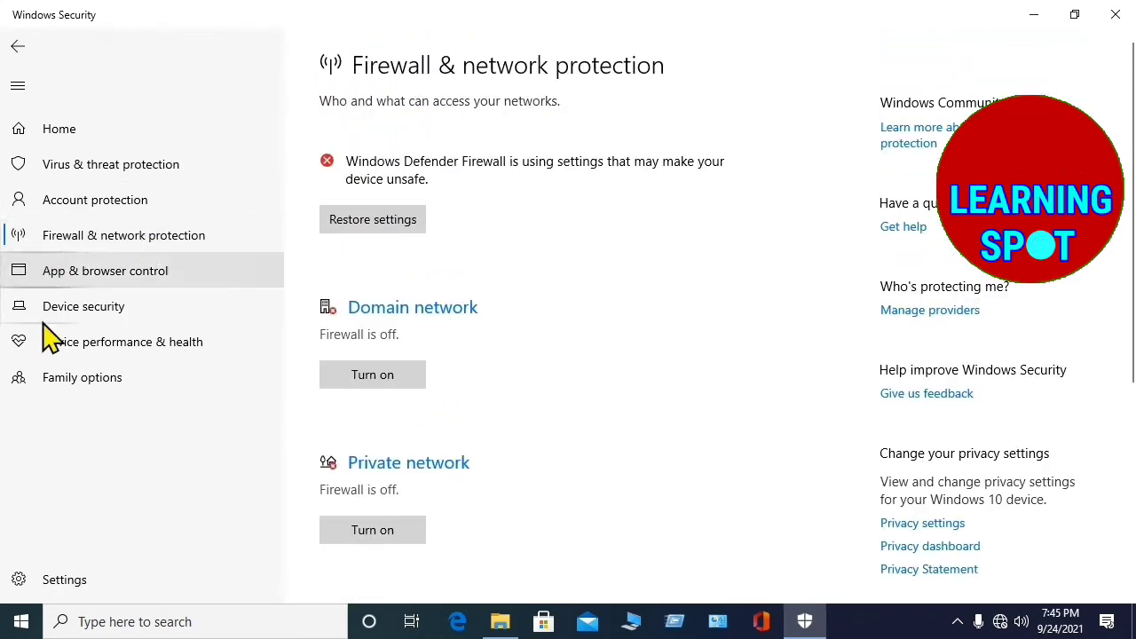
In App & browser control, set Check apps and files to Off and dismiss its vulnerability warning.
click(76, 277)
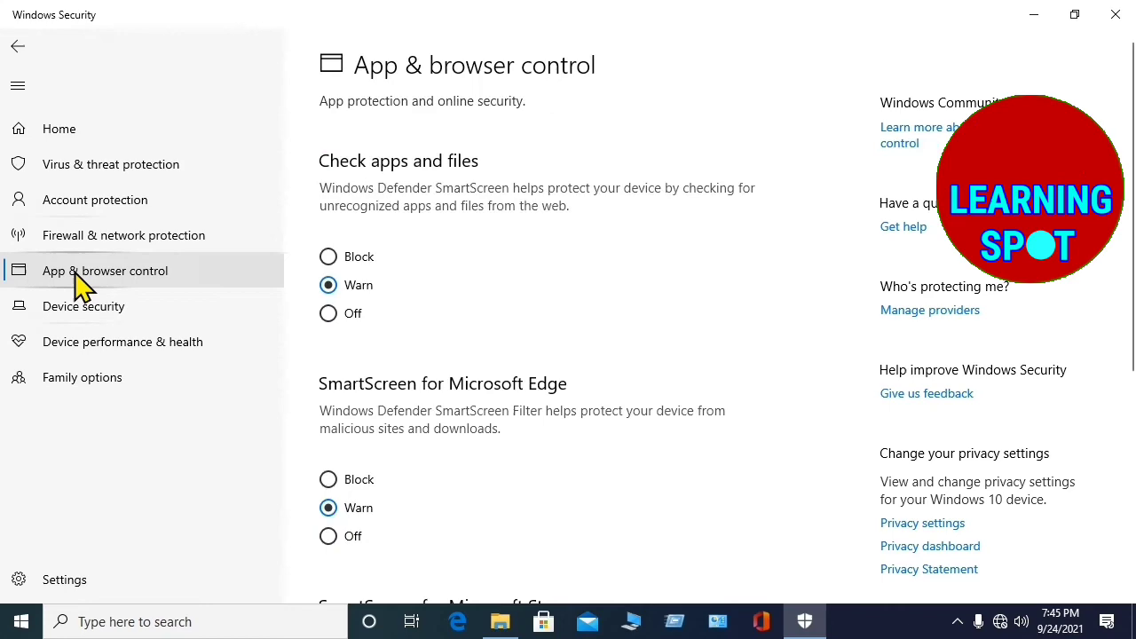
scroll(609, 282, down, 5)
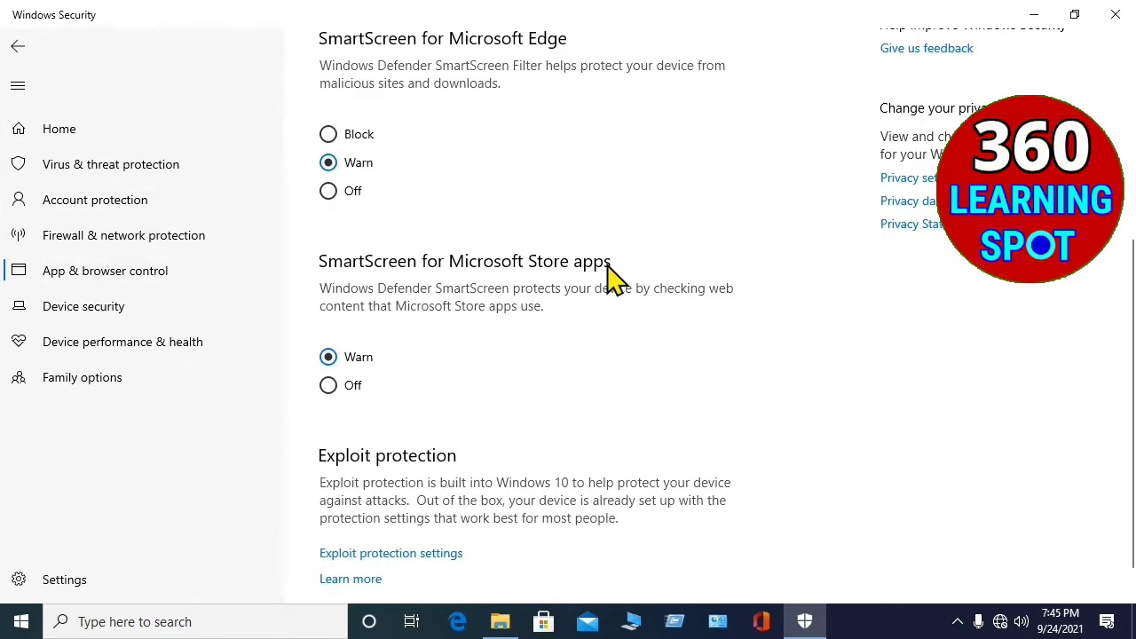
scroll(616, 286, up, 4)
scroll(617, 286, down, 4)
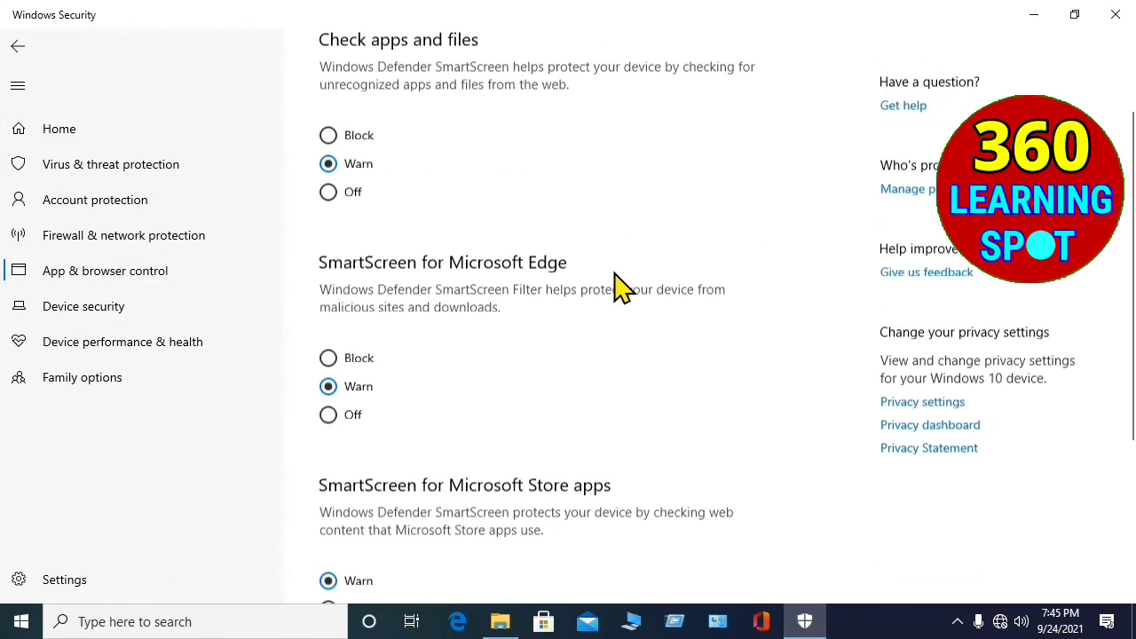
scroll(616, 286, up, 4)
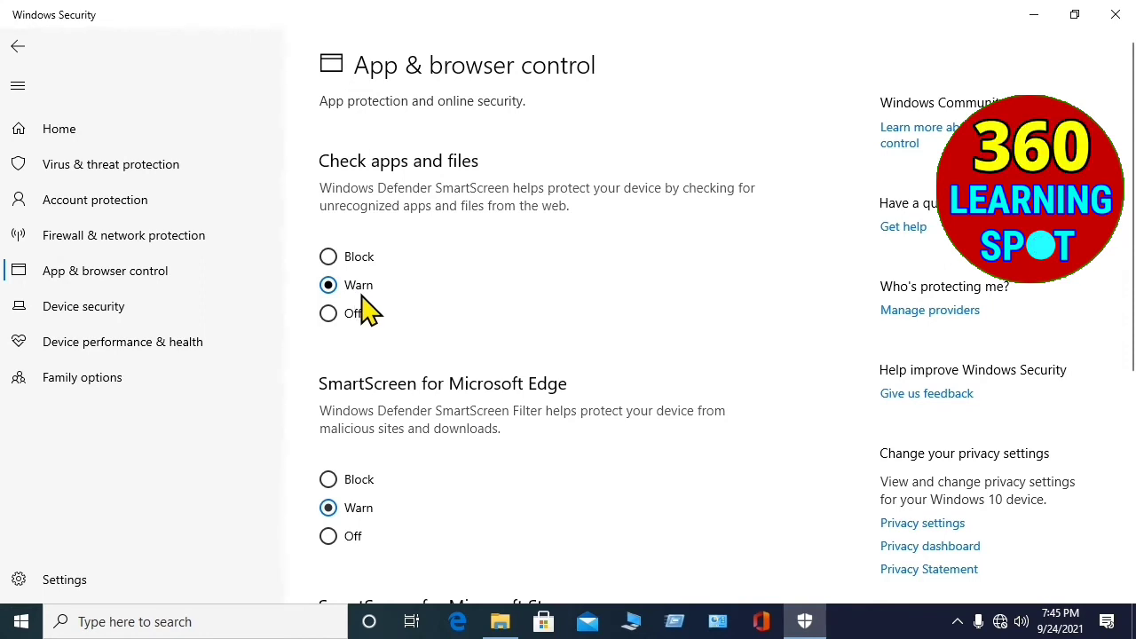
click(328, 314)
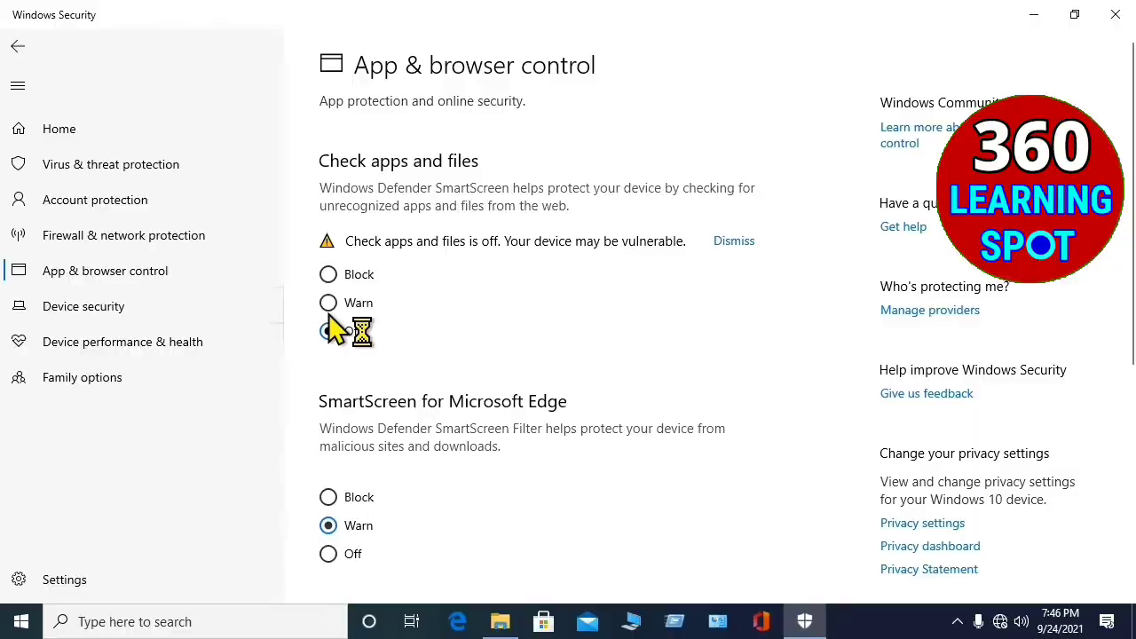
click(732, 242)
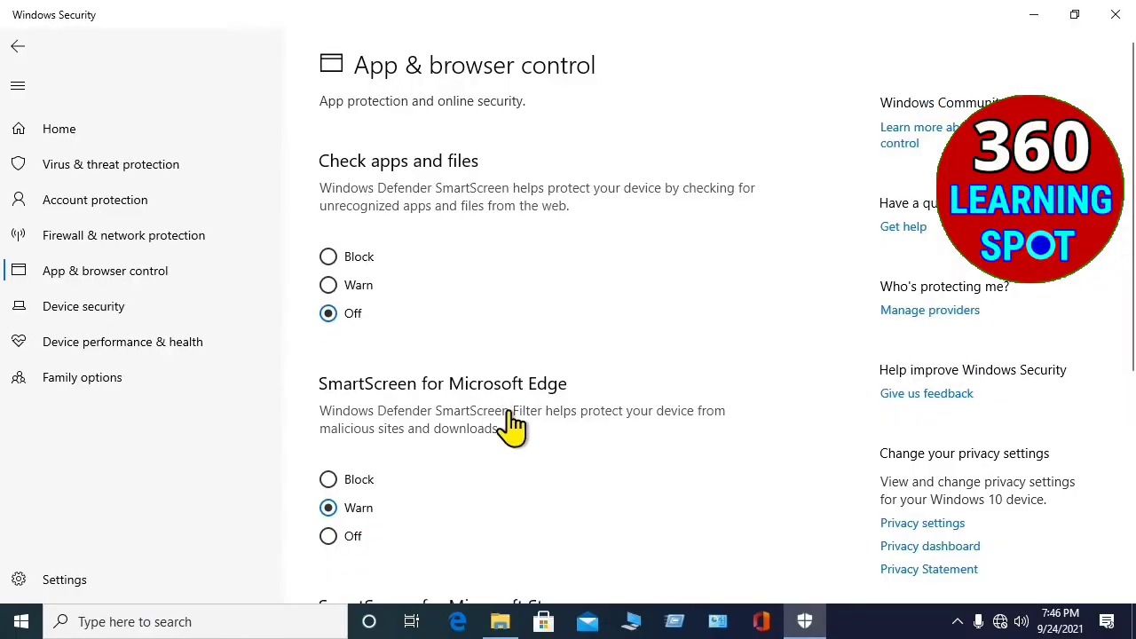
Set SmartScreen for Microsoft Edge to Off and dismiss its vulnerability warning.
scroll(528, 314, down, 3)
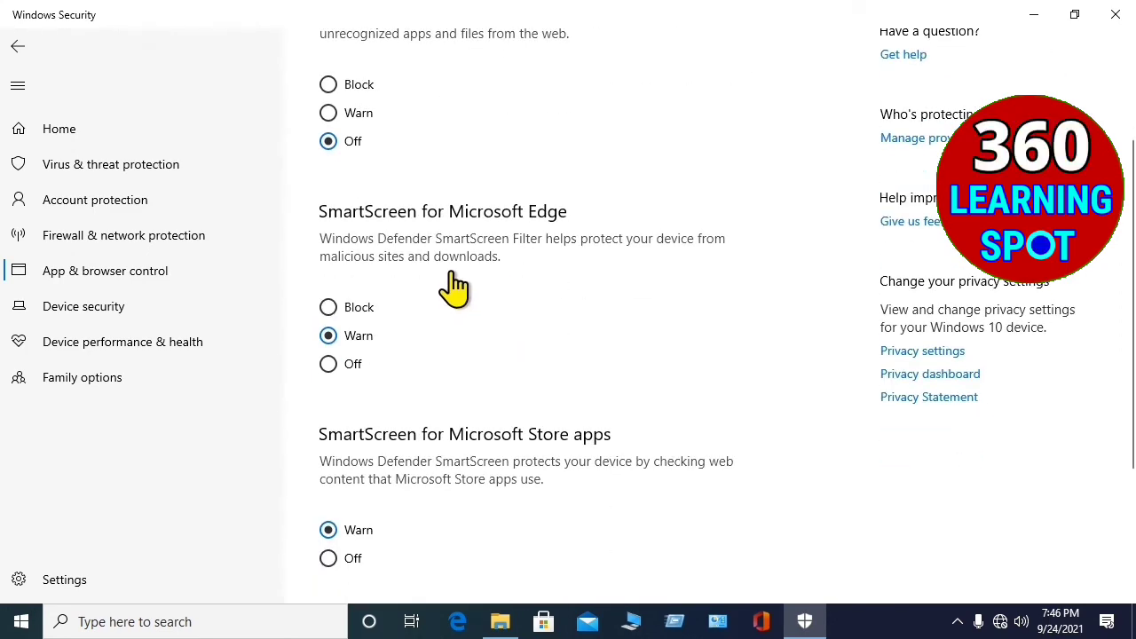
click(328, 364)
click(716, 292)
Set SmartScreen for Microsoft Store apps to Off and dismiss its vulnerability warning.
scroll(569, 350, down, 4)
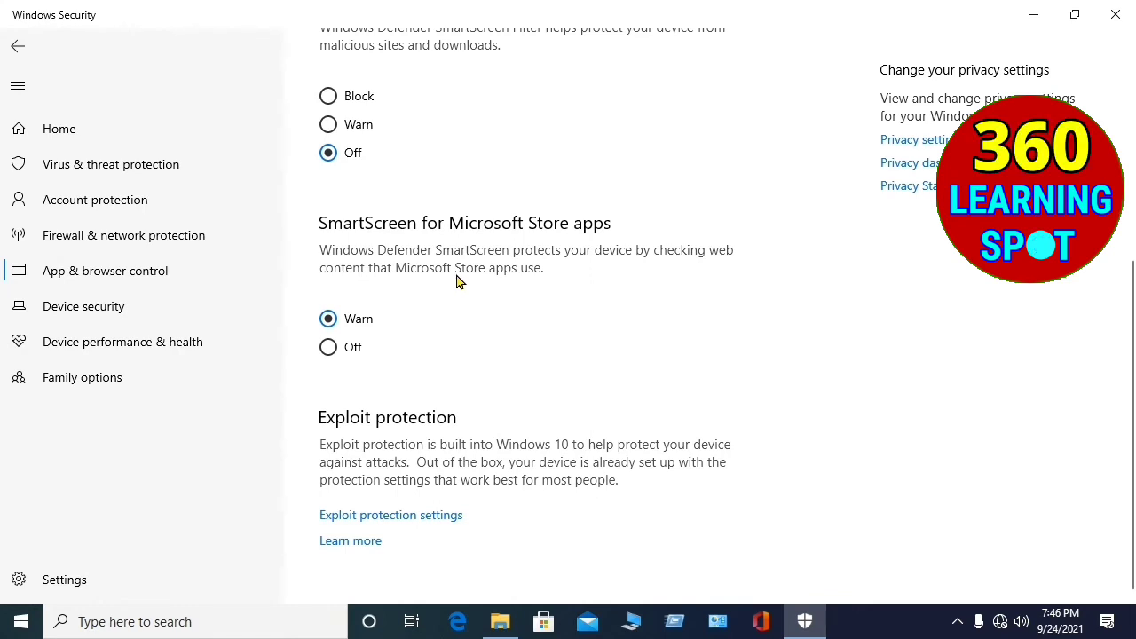
click(328, 351)
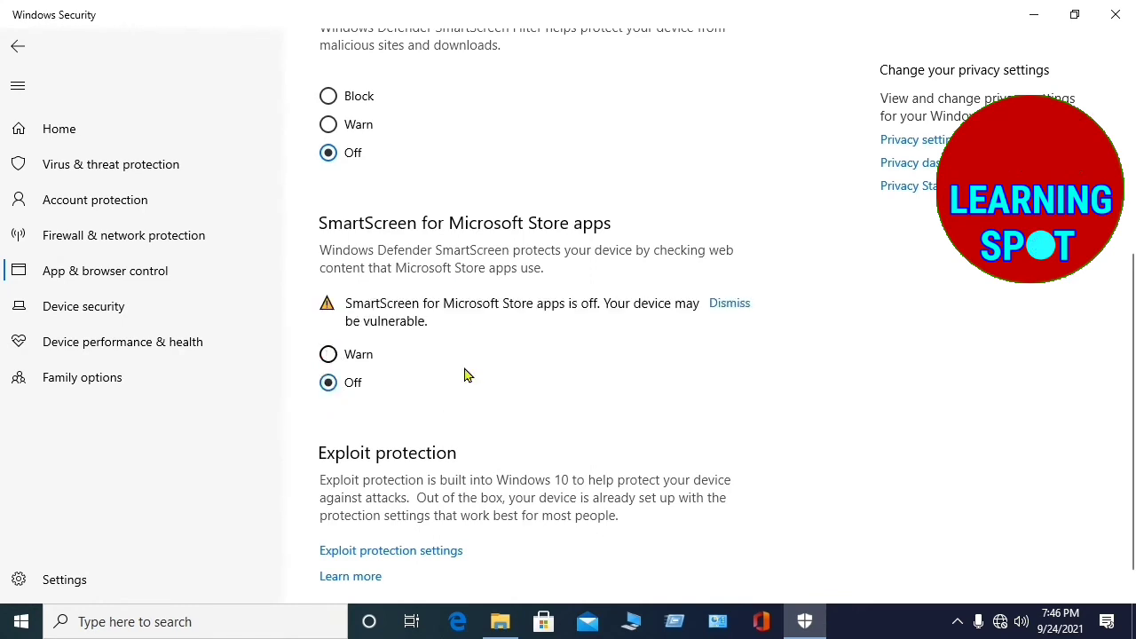
click(724, 313)
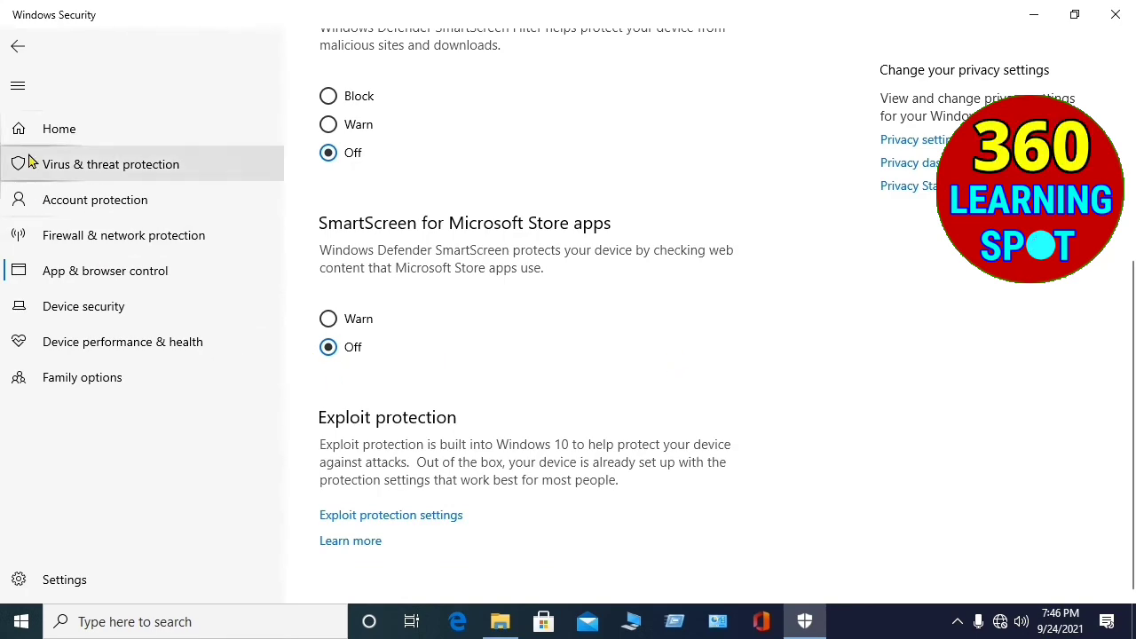
Leave the App & browser control settings and close the Windows Security window.
click(17, 47)
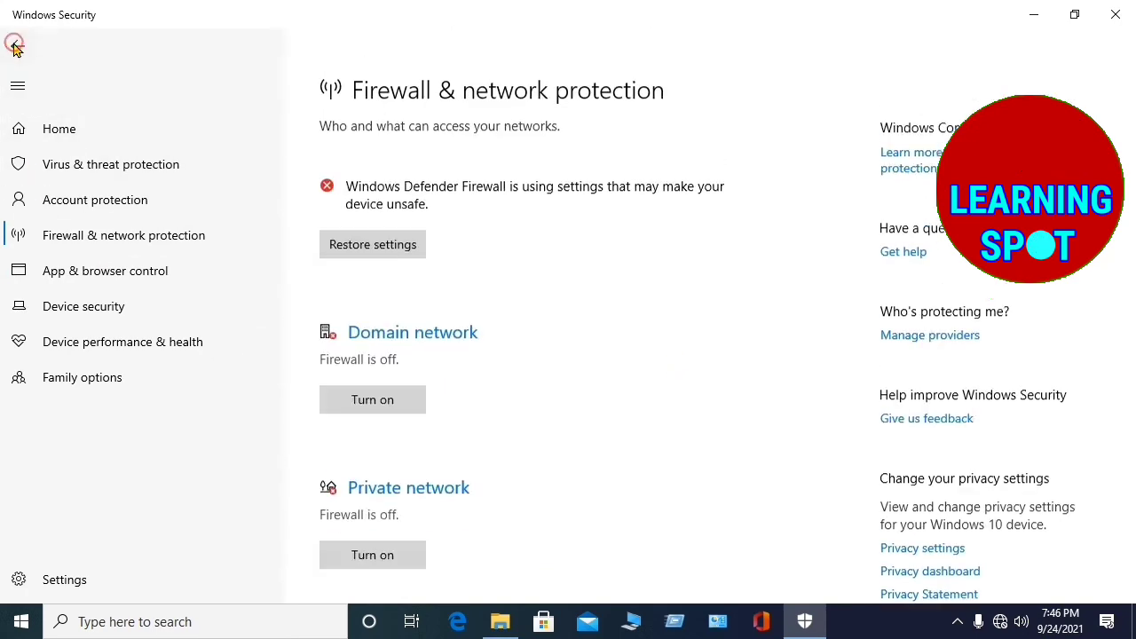
click(17, 47)
click(1120, 13)
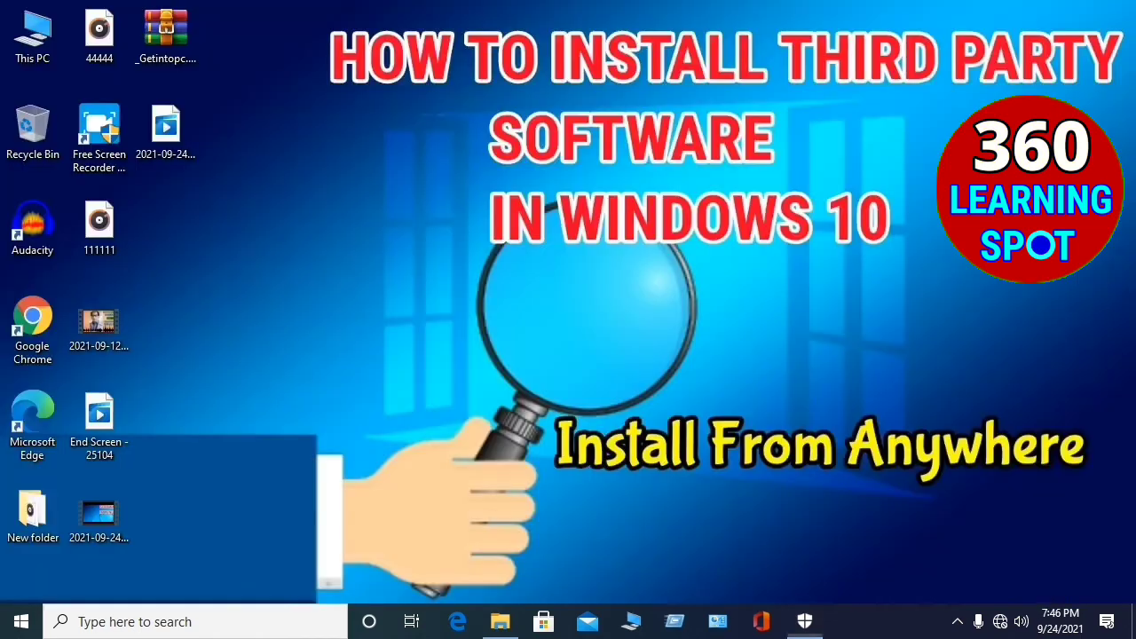